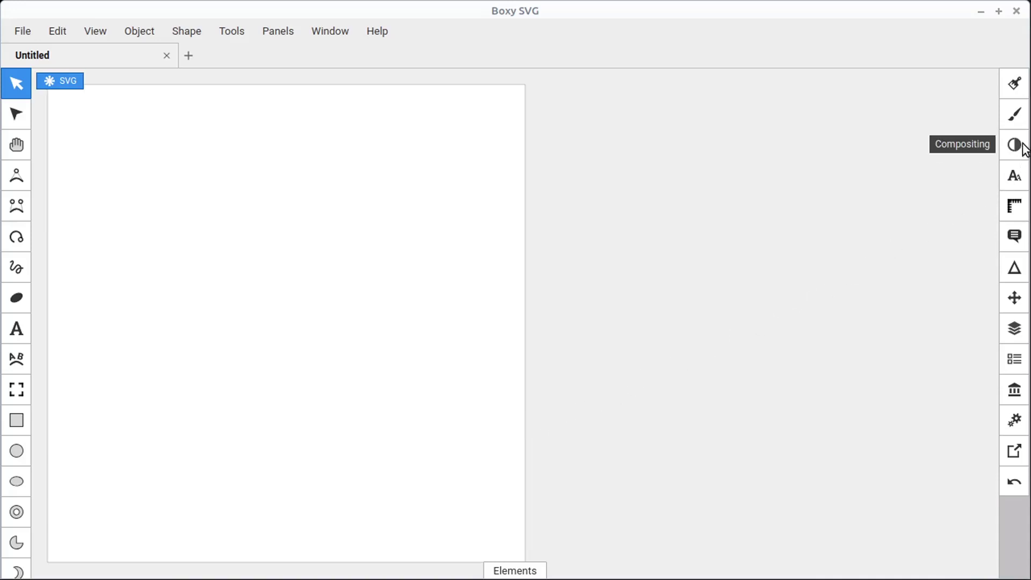
Step: Open the Library from the Compositing panel and browse its Vectors, Fonts and Colors sections
{"action": "left_click", "coordinate": [1024, 148]}
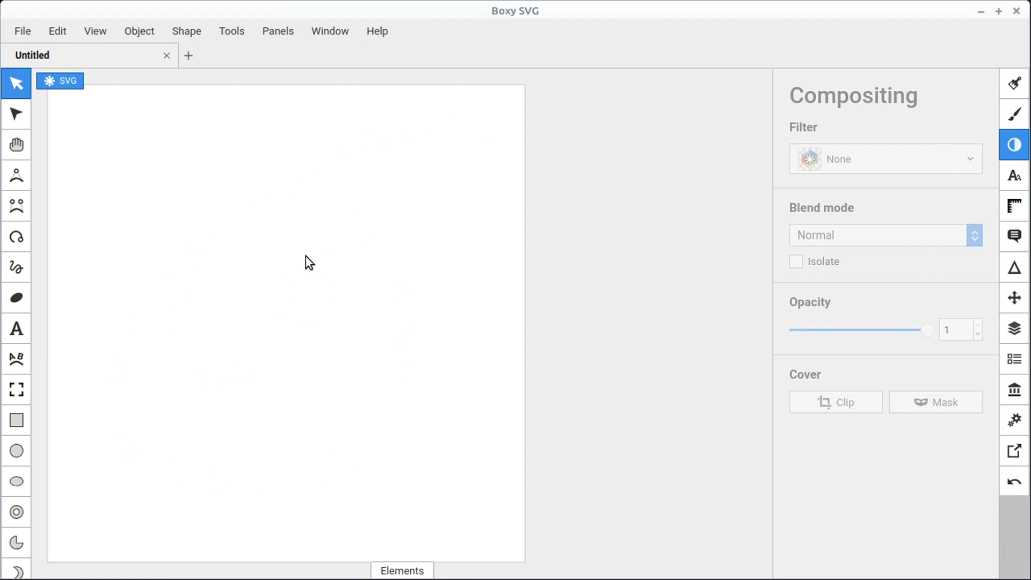
{"action": "left_click", "coordinate": [1015, 392]}
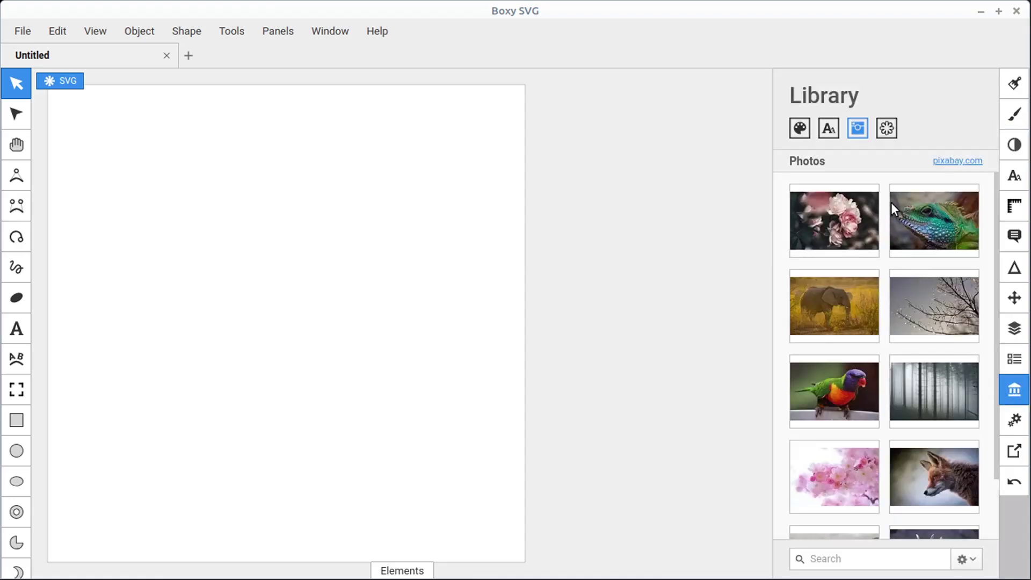
{"action": "left_click", "coordinate": [887, 128]}
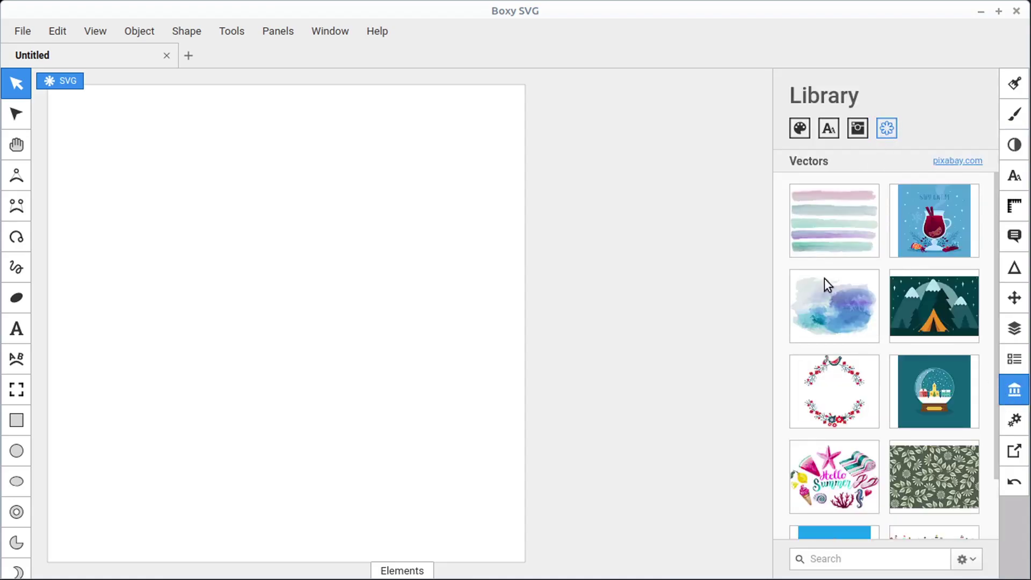
{"action": "left_click", "coordinate": [829, 128]}
{"action": "left_click", "coordinate": [794, 131]}
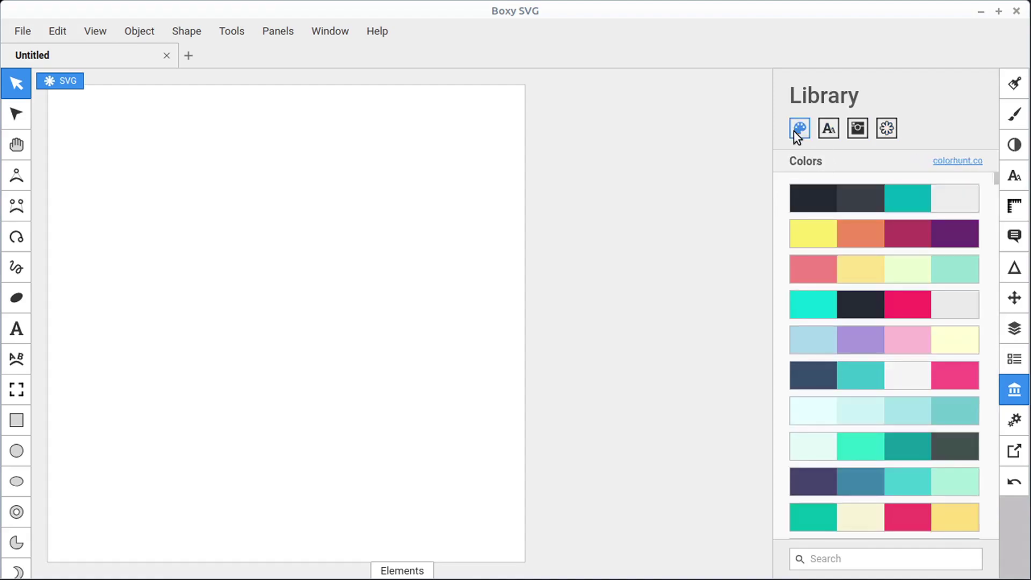
Step: Drag the lizard photo and the fox photo below it onto the canvas, then reselect the lizard for compositing
{"action": "left_click", "coordinate": [857, 129]}
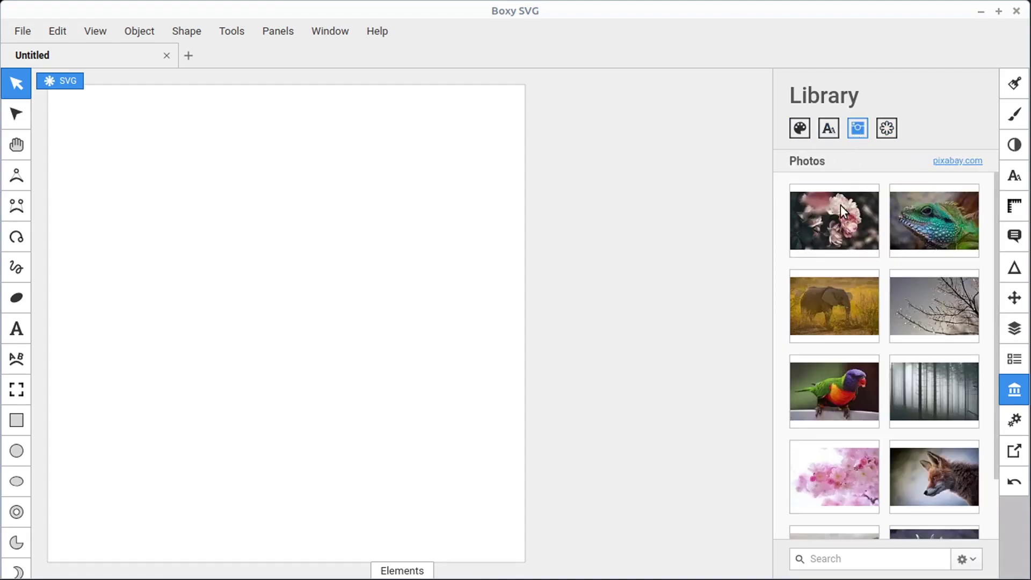
{"action": "left_click_drag", "start_coordinate": [940, 219], "coordinate": [286, 203]}
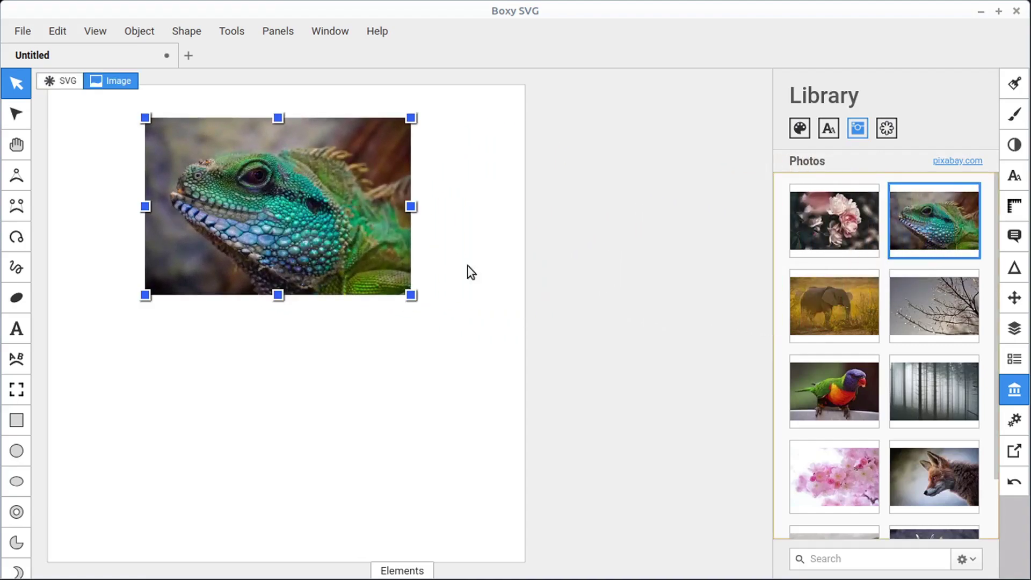
{"action": "left_click_drag", "start_coordinate": [922, 474], "coordinate": [275, 425]}
{"action": "left_click", "coordinate": [309, 221]}
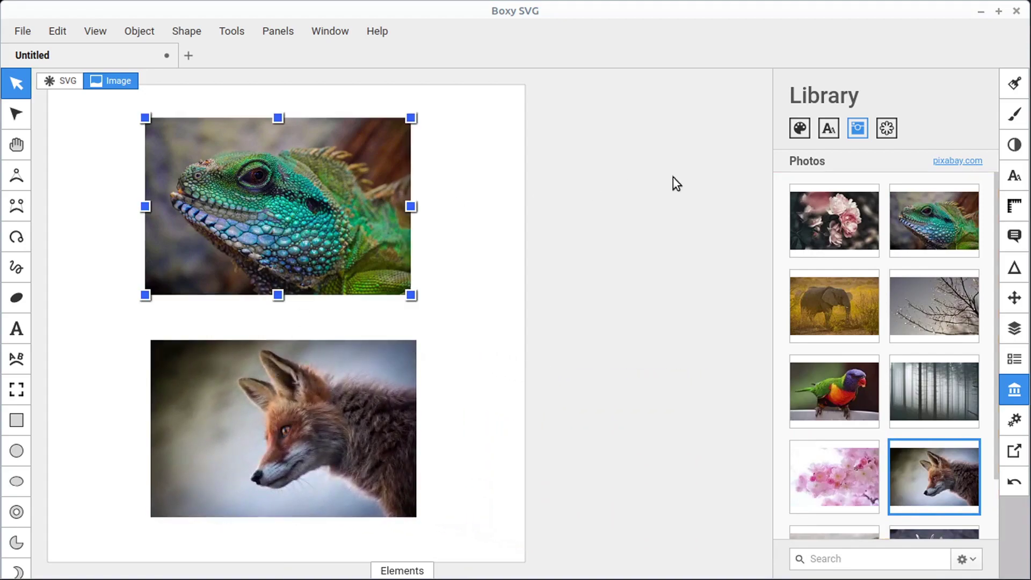
{"action": "left_click", "coordinate": [1018, 152]}
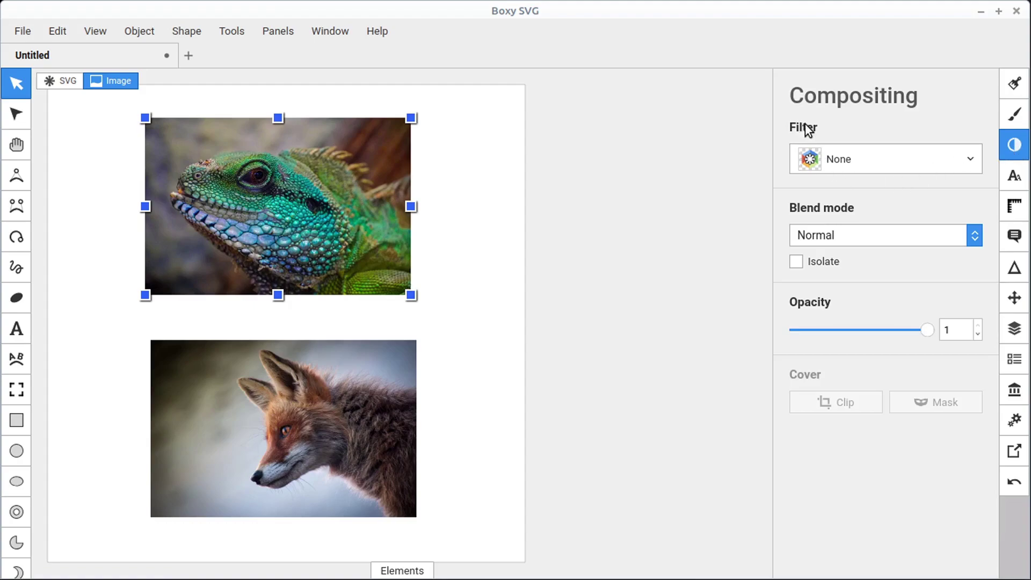
Step: Try the Drop Shadow, Inner Shadow, Point Light and Spot Light filters on the lizard
{"action": "left_click", "coordinate": [828, 164]}
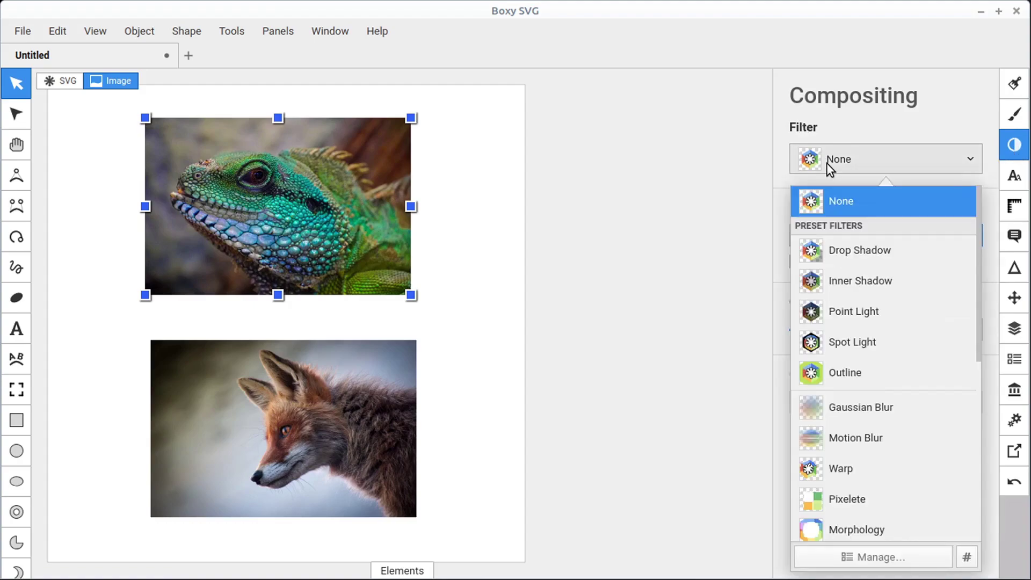
{"action": "left_click", "coordinate": [856, 257]}
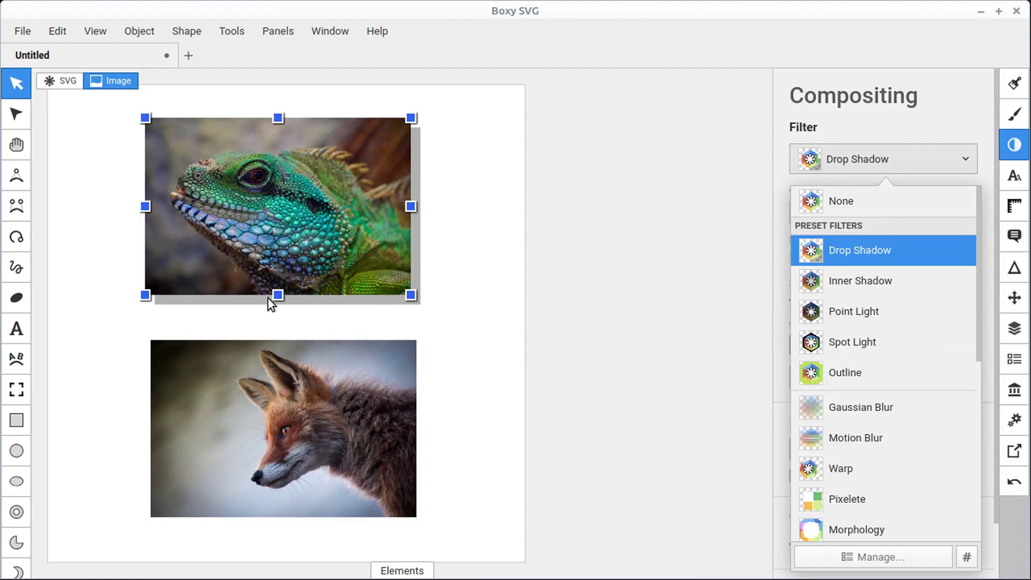
{"action": "left_click", "coordinate": [846, 284]}
{"action": "left_click", "coordinate": [859, 314]}
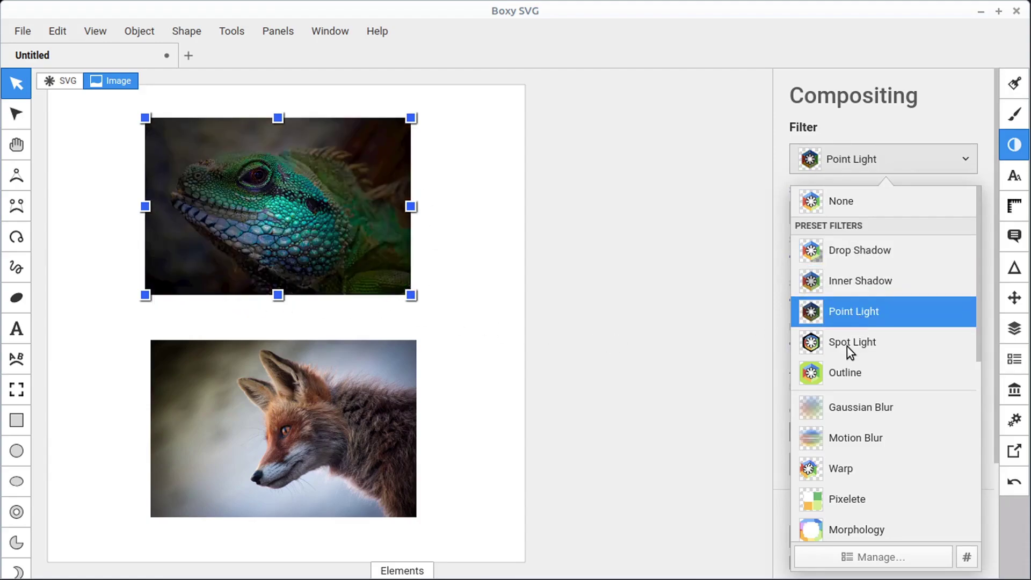
{"action": "left_click", "coordinate": [846, 345]}
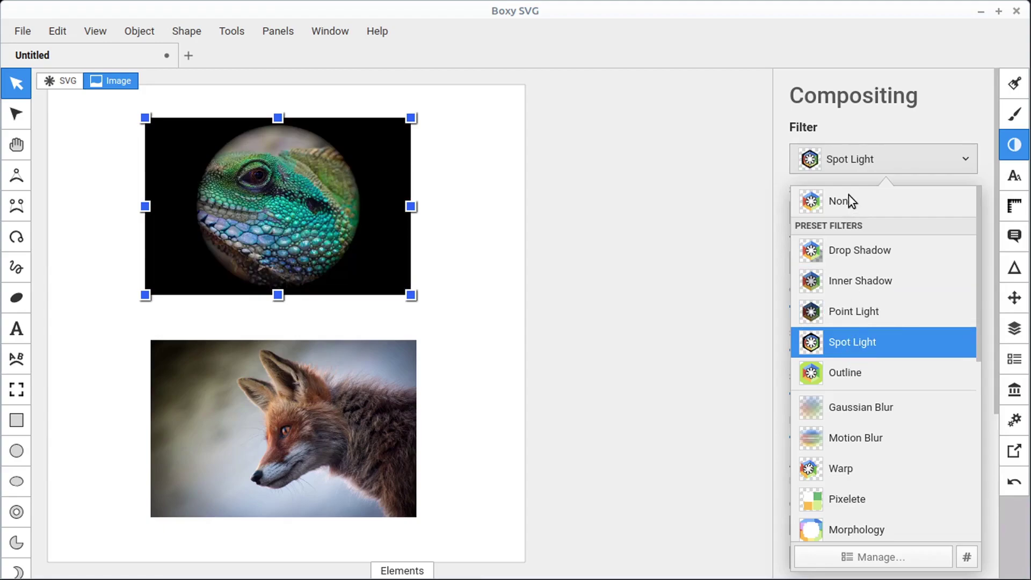
Step: Tune the Spot Light: ambient light 0.28, 19° cone, and a bright vivid teal light colour
{"action": "left_click", "coordinate": [769, 170]}
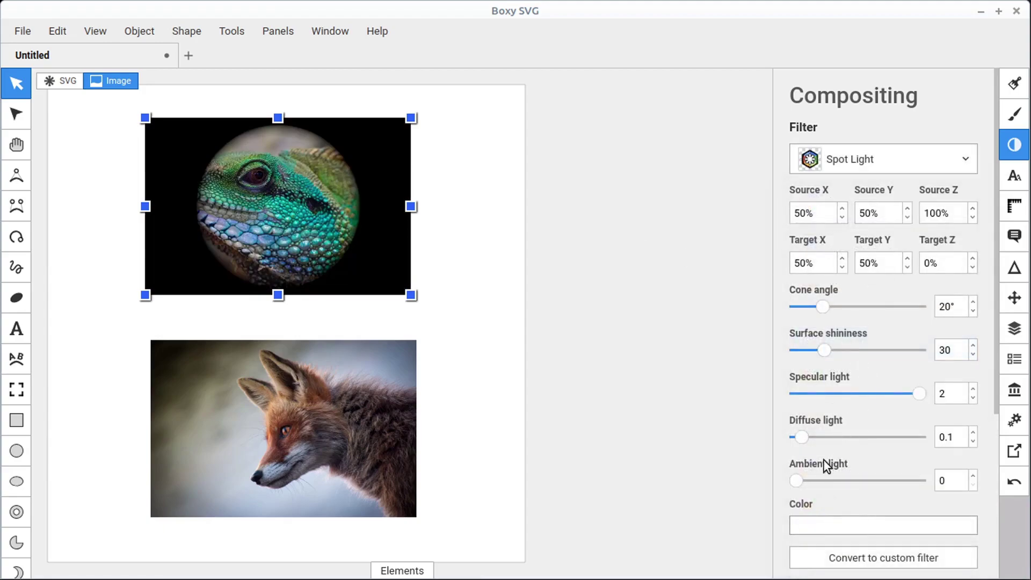
{"action": "left_click_drag", "start_coordinate": [798, 480], "coordinate": [831, 480]}
{"action": "left_click_drag", "start_coordinate": [823, 307], "coordinate": [822, 307]}
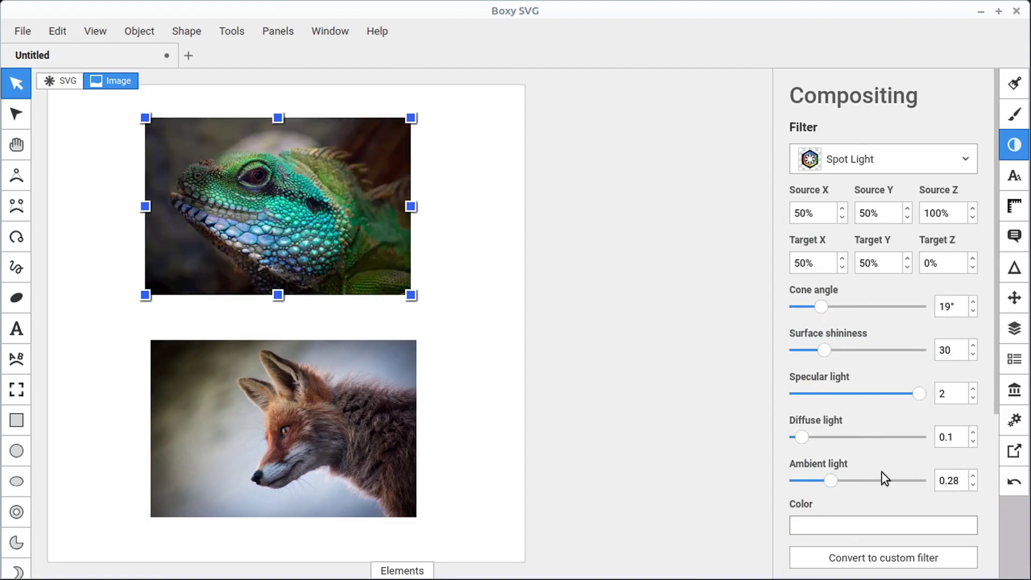
{"action": "left_click", "coordinate": [884, 526]}
{"action": "left_click", "coordinate": [879, 375]}
{"action": "left_click", "coordinate": [914, 352]}
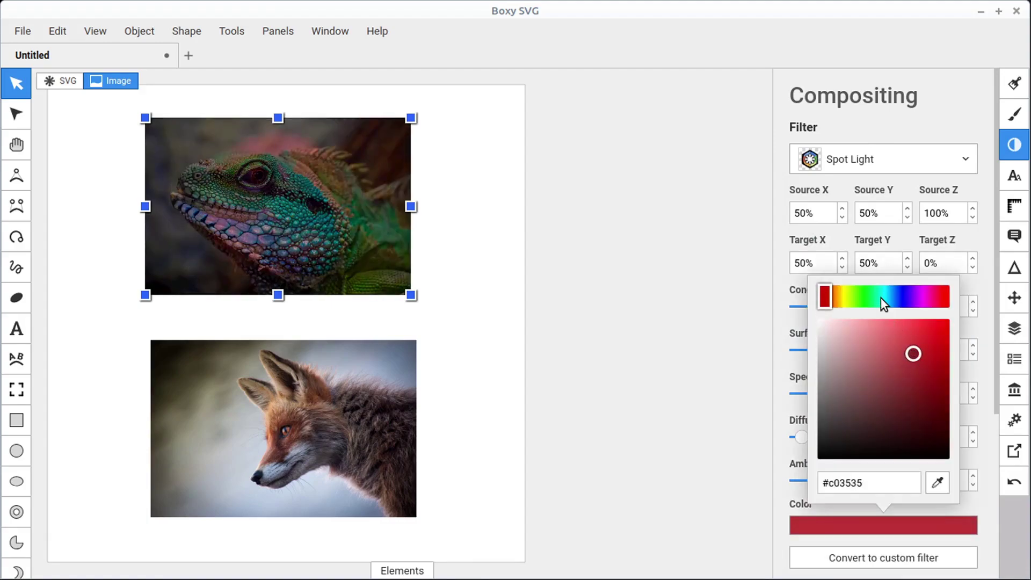
{"action": "left_click", "coordinate": [881, 296]}
{"action": "left_click_drag", "start_coordinate": [913, 357], "coordinate": [938, 329]}
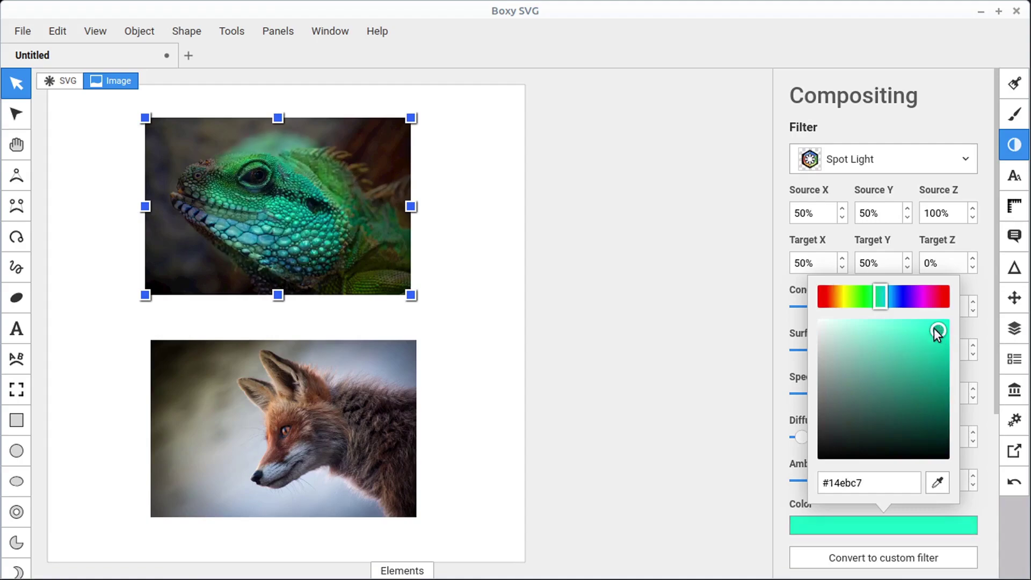
{"action": "left_click", "coordinate": [829, 188]}
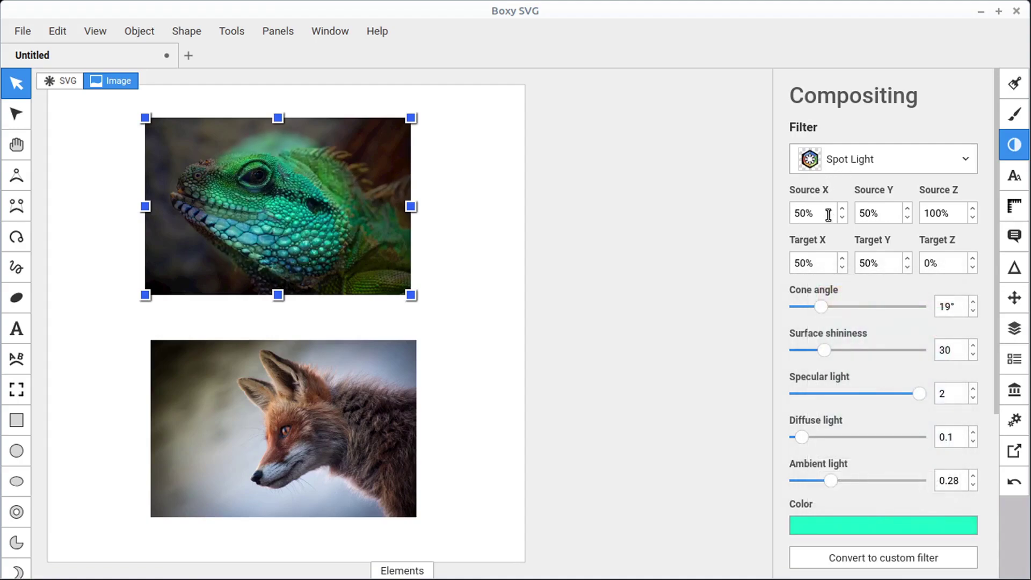
Step: Switch the lizard's filter to Outline, then to Morphology
{"action": "left_click", "coordinate": [870, 162]}
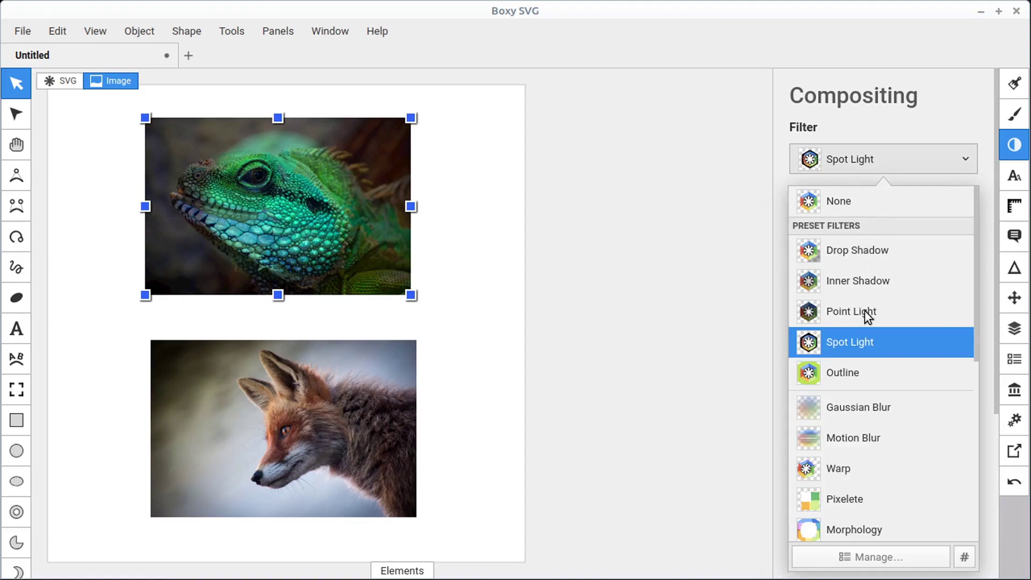
{"action": "left_click", "coordinate": [855, 375]}
{"action": "left_click", "coordinate": [846, 159]}
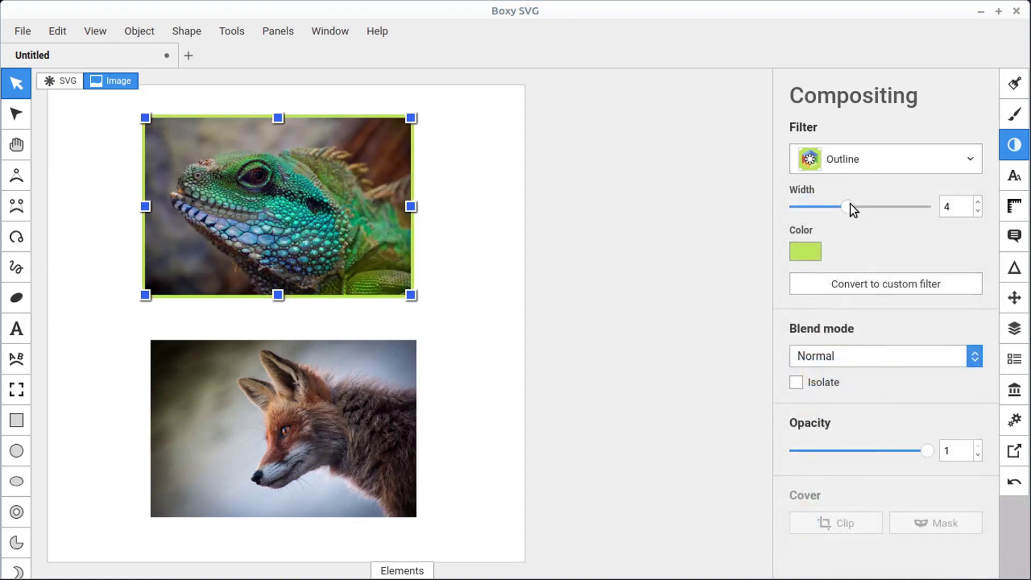
{"action": "left_click", "coordinate": [843, 169]}
{"action": "scroll", "coordinate": [864, 437], "scroll_direction": "down", "scroll_amount": 2}
{"action": "left_click", "coordinate": [857, 403]}
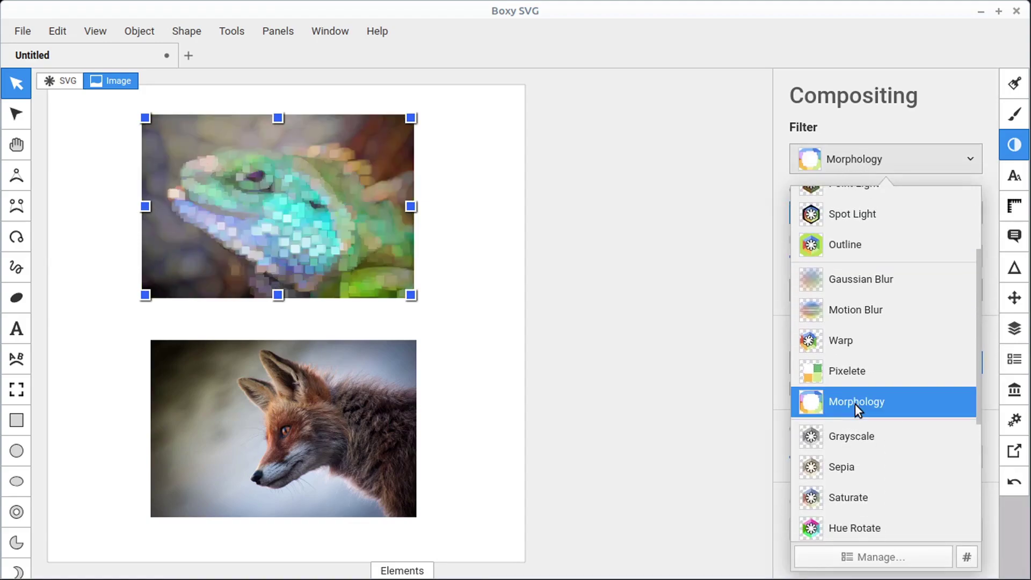
Step: Cycle through Sepia, Saturate, Contrast, Posterize and Duotone, ending on the X-ray filter
{"action": "left_click", "coordinate": [838, 466]}
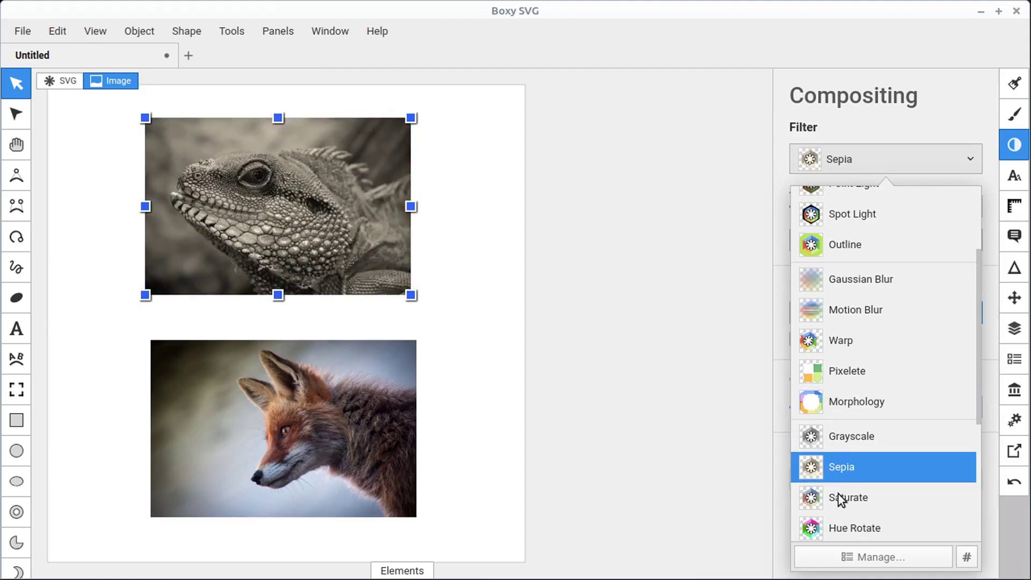
{"action": "left_click", "coordinate": [838, 497]}
{"action": "scroll", "coordinate": [839, 497], "scroll_direction": "down", "scroll_amount": 4}
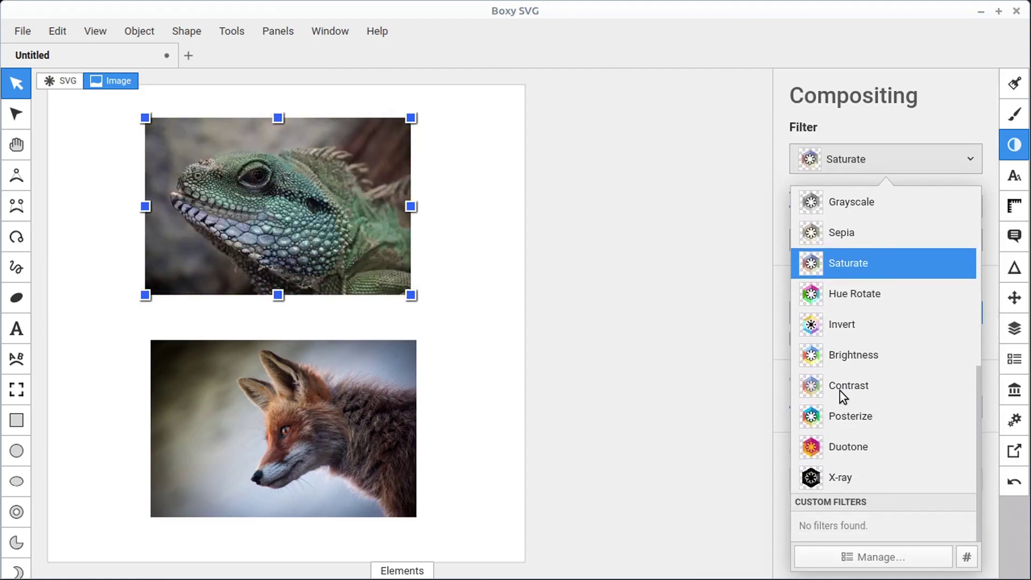
{"action": "left_click", "coordinate": [839, 389]}
{"action": "left_click", "coordinate": [841, 420]}
{"action": "left_click", "coordinate": [842, 448]}
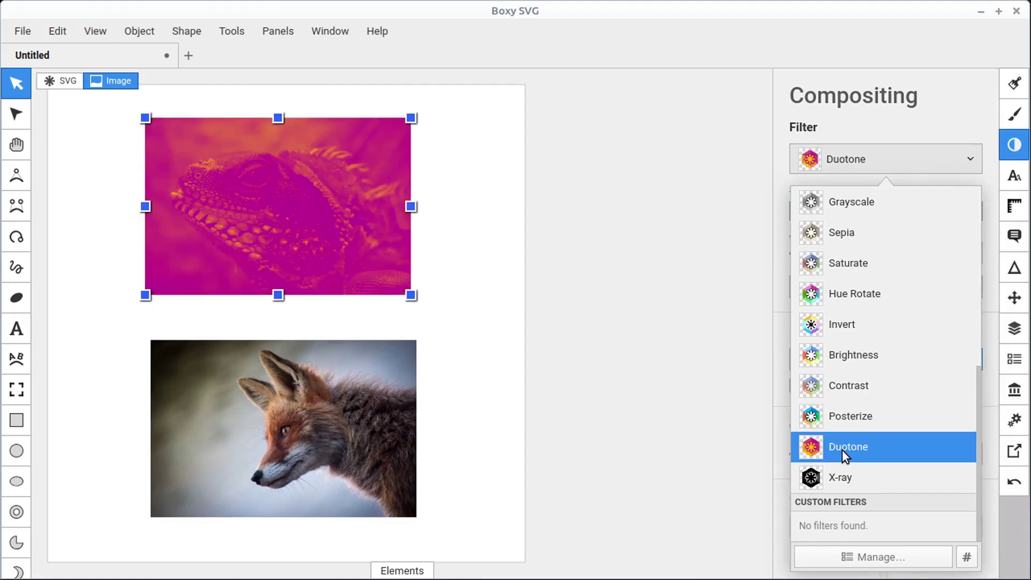
{"action": "left_click", "coordinate": [842, 473]}
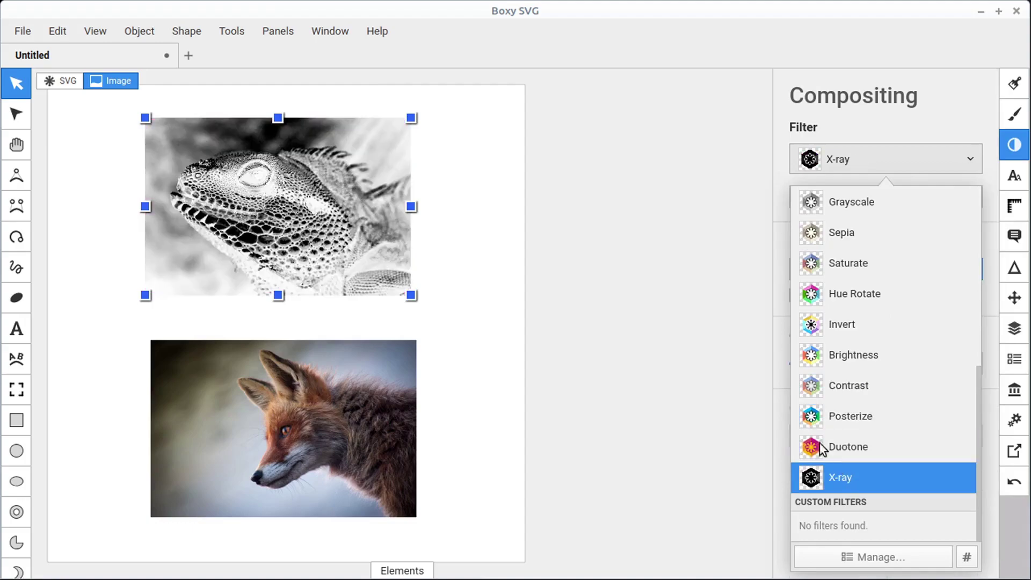
Step: Give the fox a Spot Light filter with shininess 62, a 21° cone and ambient light 0.28
{"action": "left_click", "coordinate": [17, 82]}
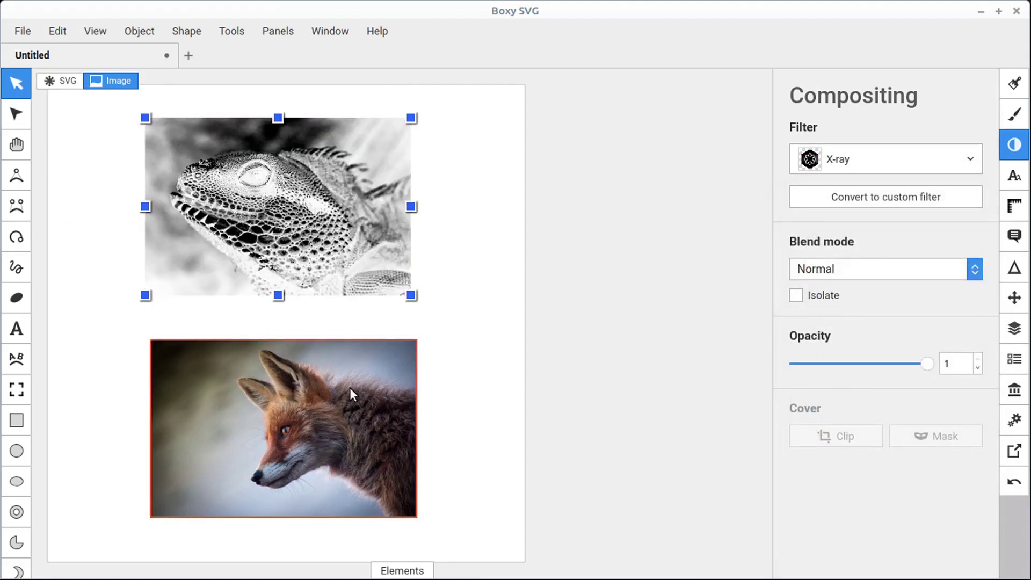
{"action": "left_click", "coordinate": [323, 395]}
{"action": "left_click", "coordinate": [828, 167]}
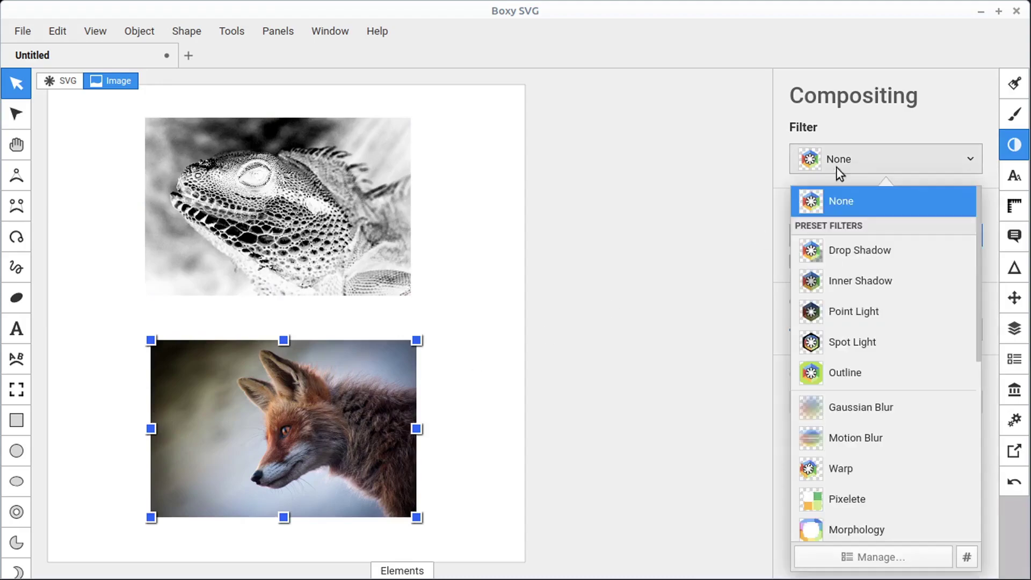
{"action": "scroll", "coordinate": [882, 311], "scroll_direction": "down", "scroll_amount": 2}
{"action": "scroll", "coordinate": [866, 282], "scroll_direction": "up", "scroll_amount": 2}
{"action": "left_click", "coordinate": [852, 340]}
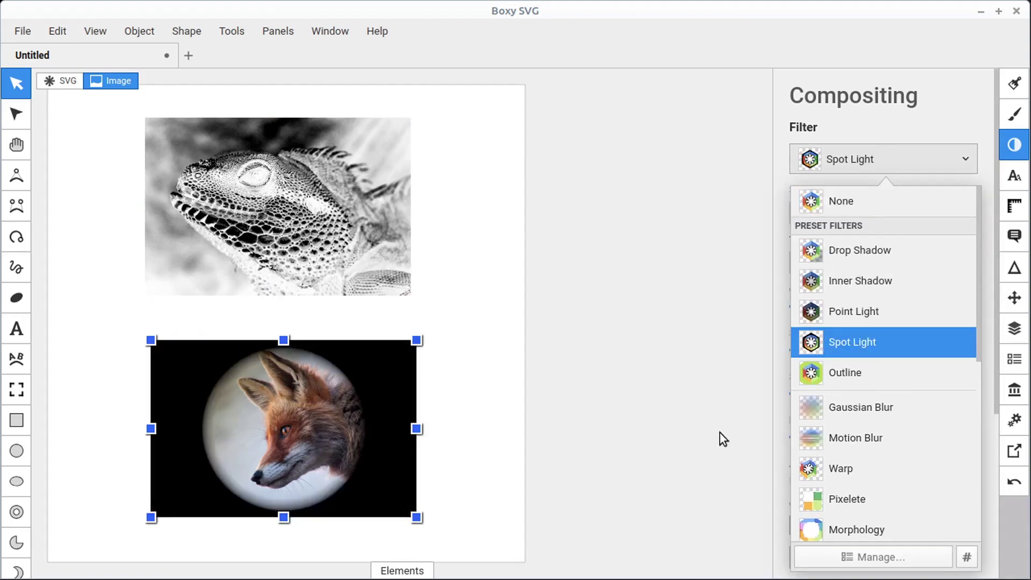
{"action": "left_click", "coordinate": [817, 156]}
{"action": "left_click_drag", "start_coordinate": [833, 351], "coordinate": [857, 350]}
{"action": "mouse_move", "coordinate": [827, 303]}
{"action": "left_mouse_down"}
{"action": "mouse_move", "coordinate": [862, 306]}
{"action": "mouse_move", "coordinate": [824, 307]}
{"action": "left_mouse_up"}
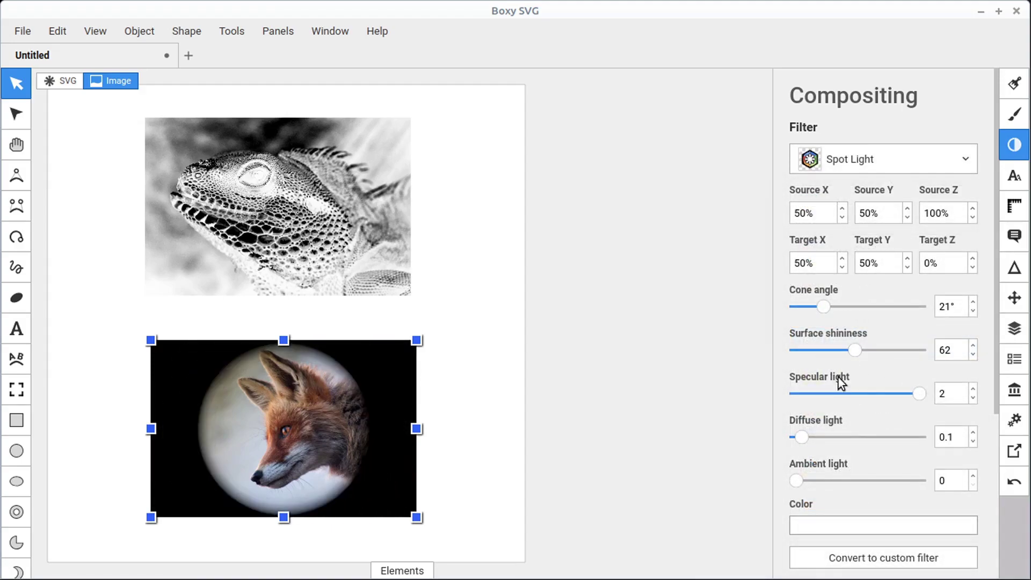
{"action": "left_click_drag", "start_coordinate": [804, 478], "coordinate": [831, 481]}
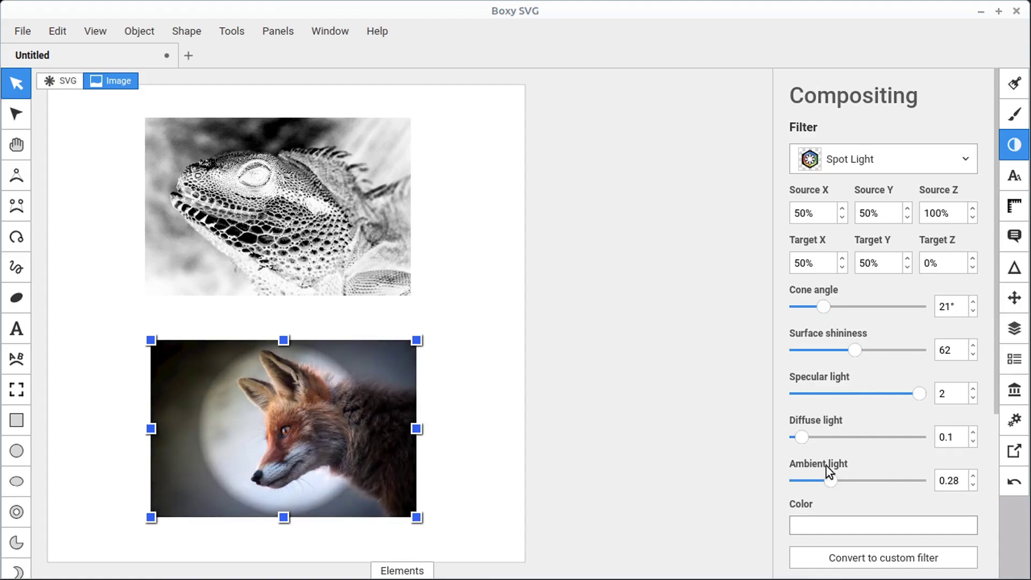
Step: Convert the fox's Spot Light filter into a reusable custom filter
{"action": "left_click", "coordinate": [869, 559]}
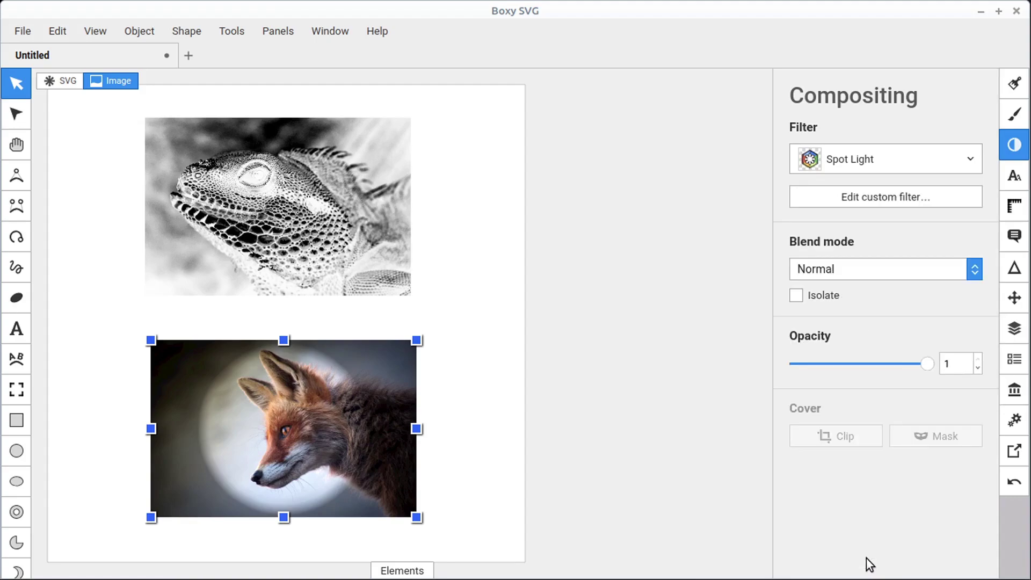
{"action": "left_click", "coordinate": [836, 160]}
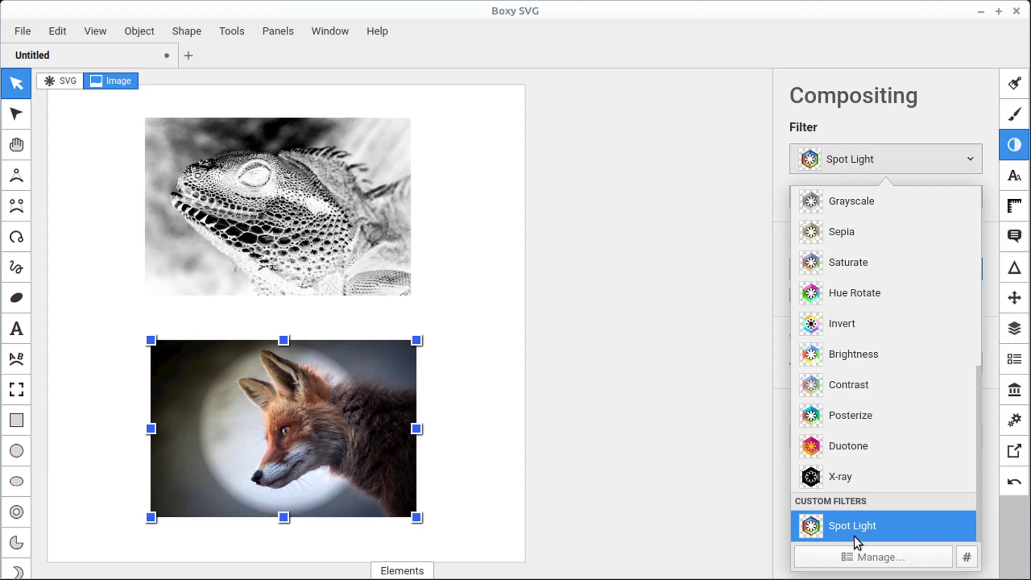
{"action": "left_click", "coordinate": [382, 201]}
Step: Apply the custom Spot Light filter to the iguana in place of X-ray
{"action": "left_click", "coordinate": [216, 166]}
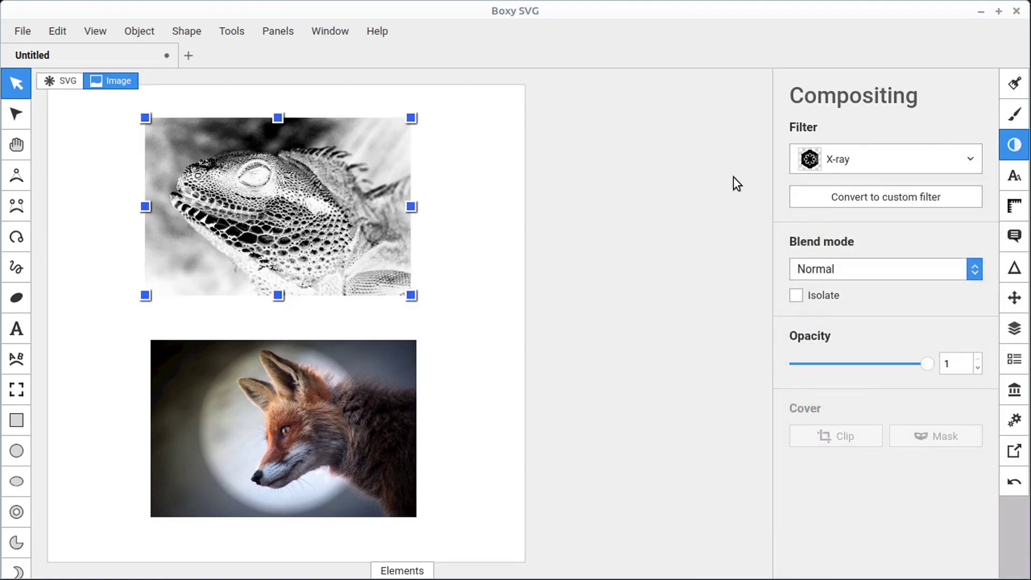
{"action": "left_click", "coordinate": [852, 160]}
{"action": "left_click", "coordinate": [851, 528]}
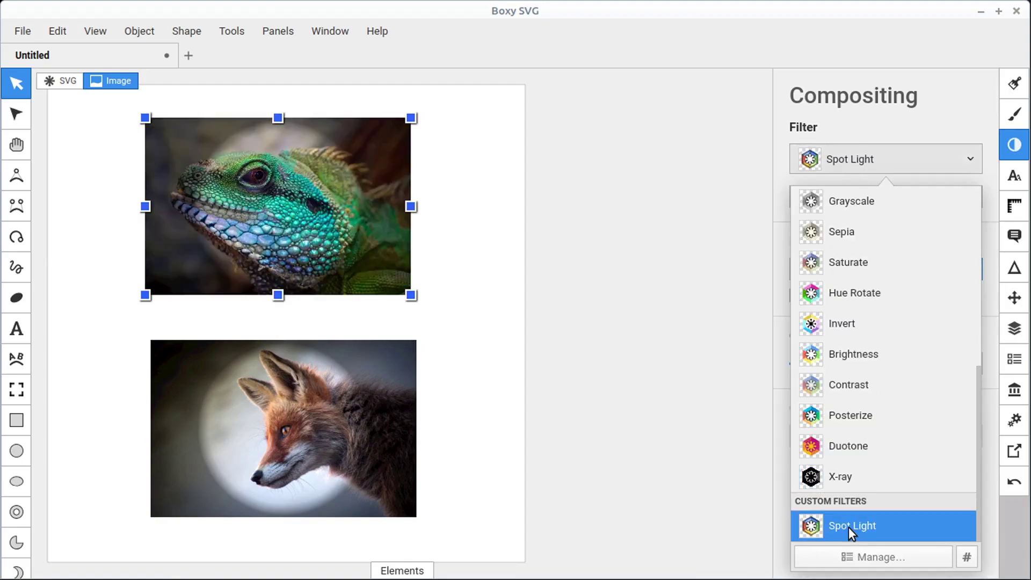
{"action": "left_click", "coordinate": [284, 214]}
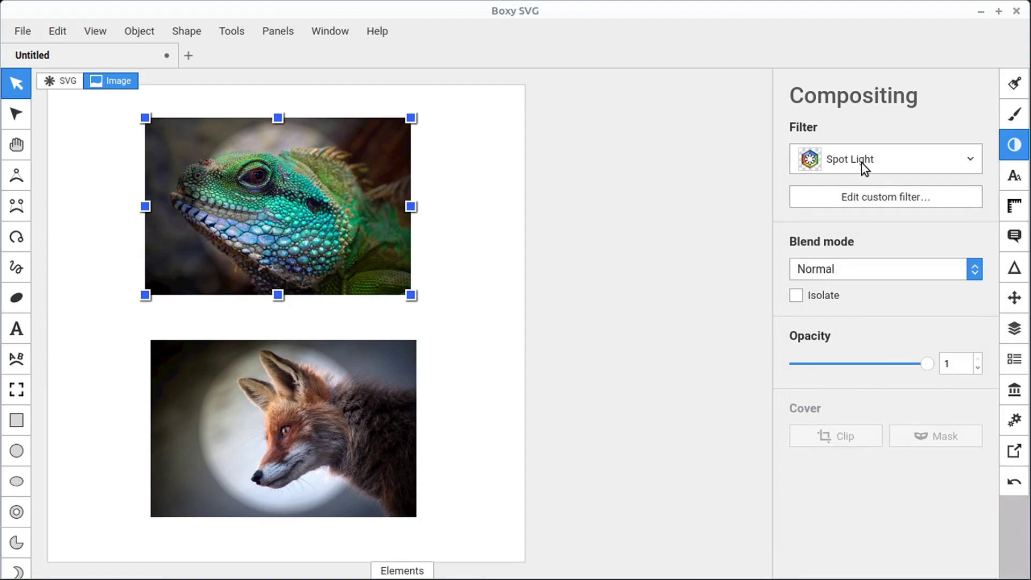
{"action": "left_click", "coordinate": [835, 160]}
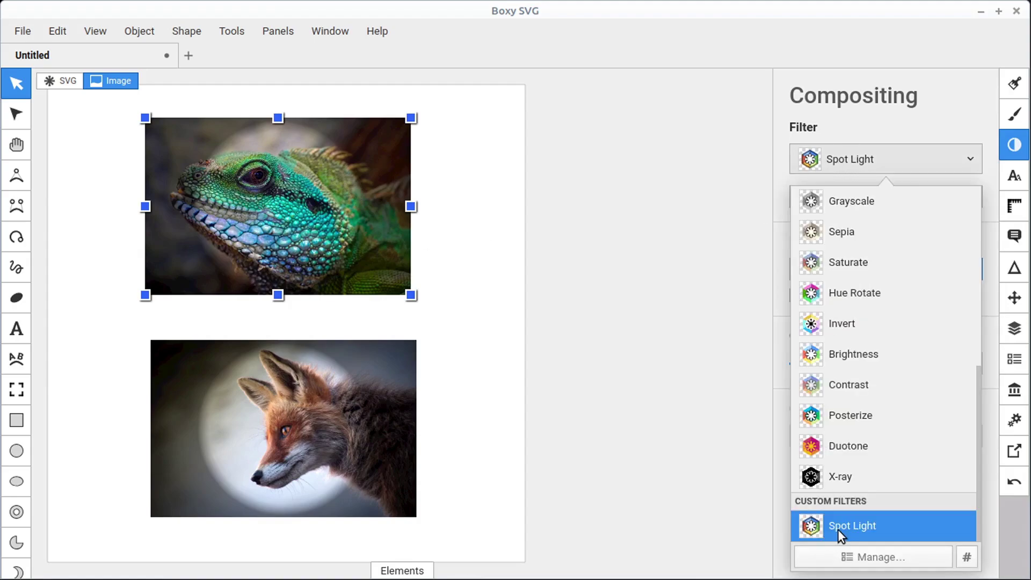
Step: Try the Darken, Overlay and Exclusion blend modes on the iguana
{"action": "key", "text": "Escape"}
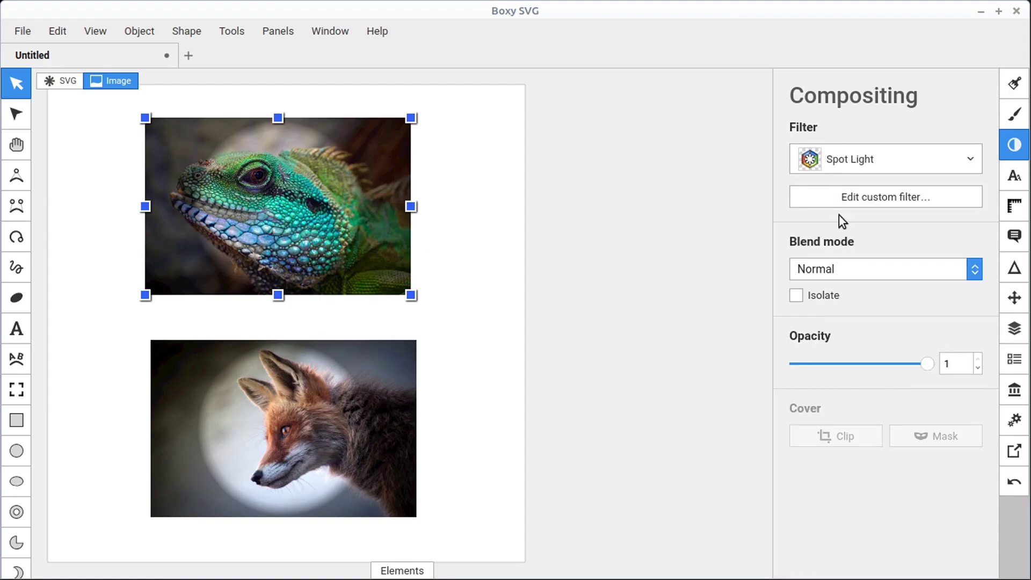
{"action": "left_click", "coordinate": [974, 271]}
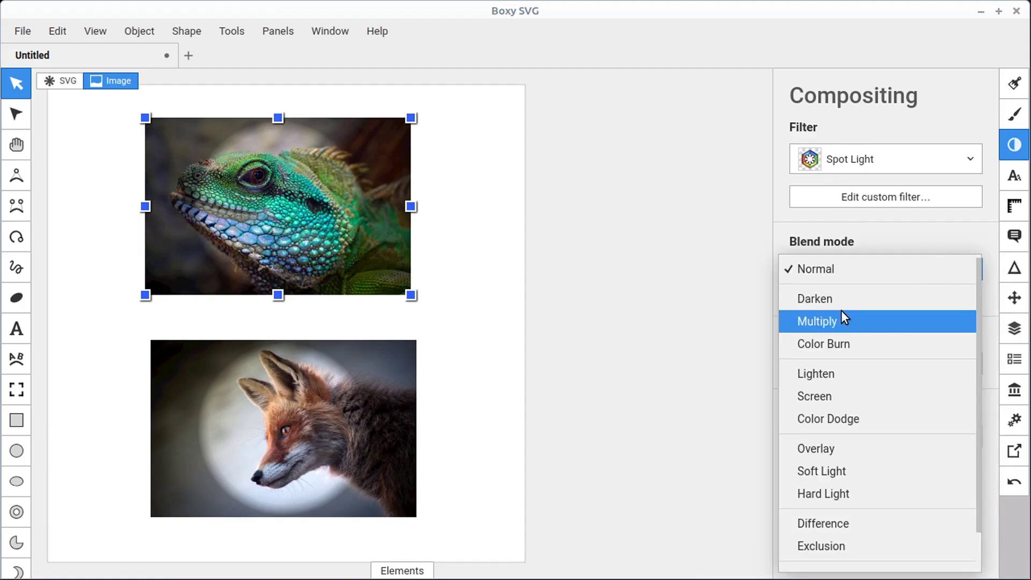
{"action": "left_click", "coordinate": [819, 305]}
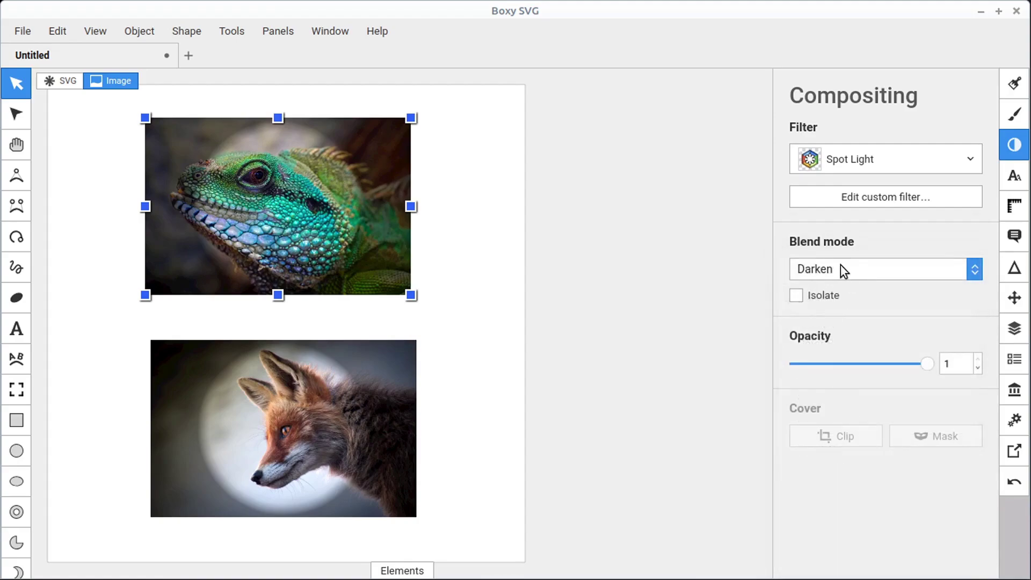
{"action": "left_click", "coordinate": [841, 266]}
{"action": "left_click", "coordinate": [836, 419]}
{"action": "left_click", "coordinate": [853, 269]}
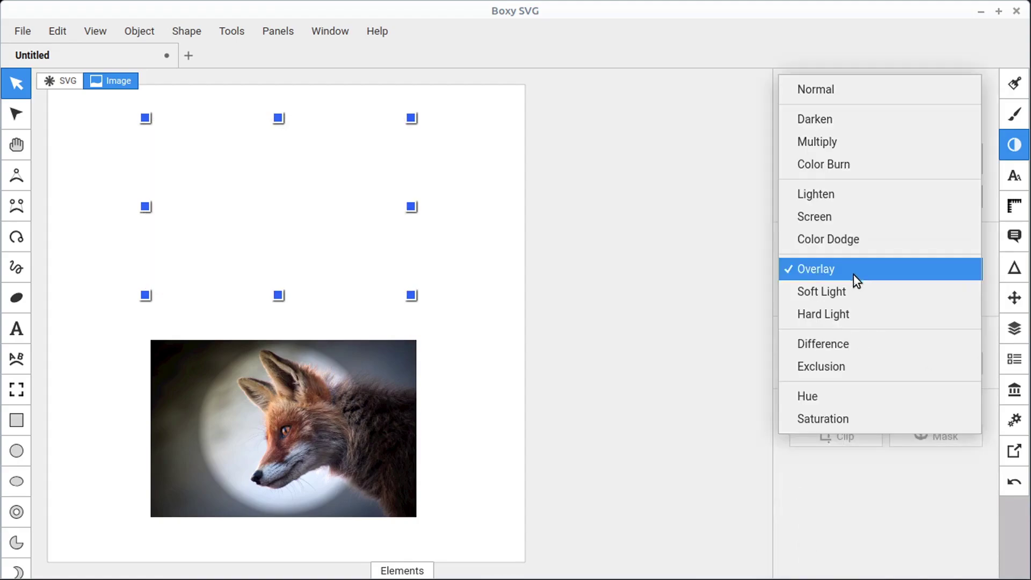
{"action": "left_click", "coordinate": [836, 369]}
{"action": "left_click", "coordinate": [833, 370]}
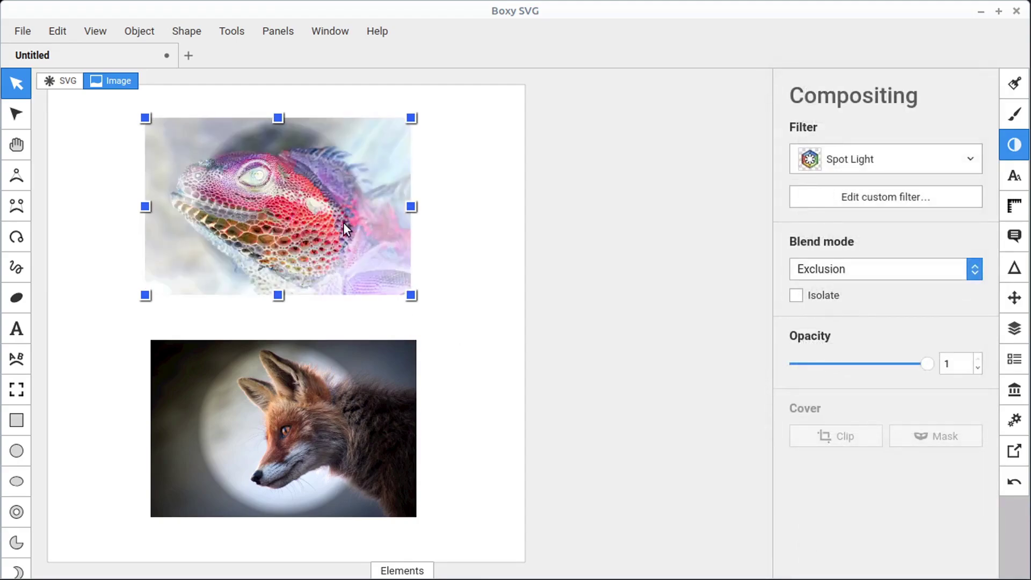
Step: Try Hue and Saturation, then settle the iguana on the Difference blend mode
{"action": "left_click", "coordinate": [829, 268]}
{"action": "left_click", "coordinate": [811, 301]}
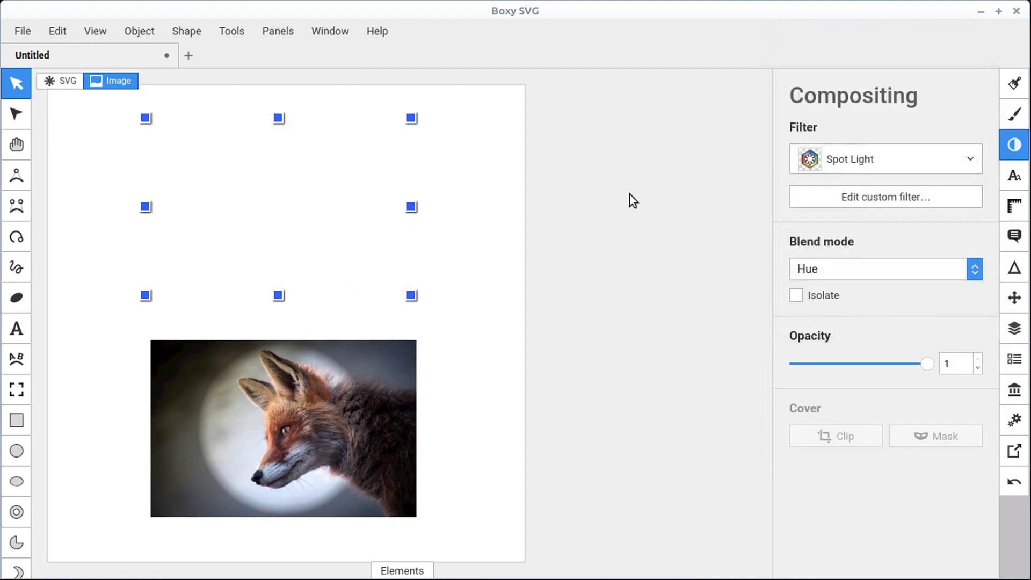
{"action": "left_click", "coordinate": [868, 275]}
{"action": "left_click", "coordinate": [852, 297]}
{"action": "left_click", "coordinate": [844, 275]}
{"action": "scroll", "coordinate": [838, 258], "scroll_direction": "up", "scroll_amount": 1}
{"action": "left_click", "coordinate": [823, 241]}
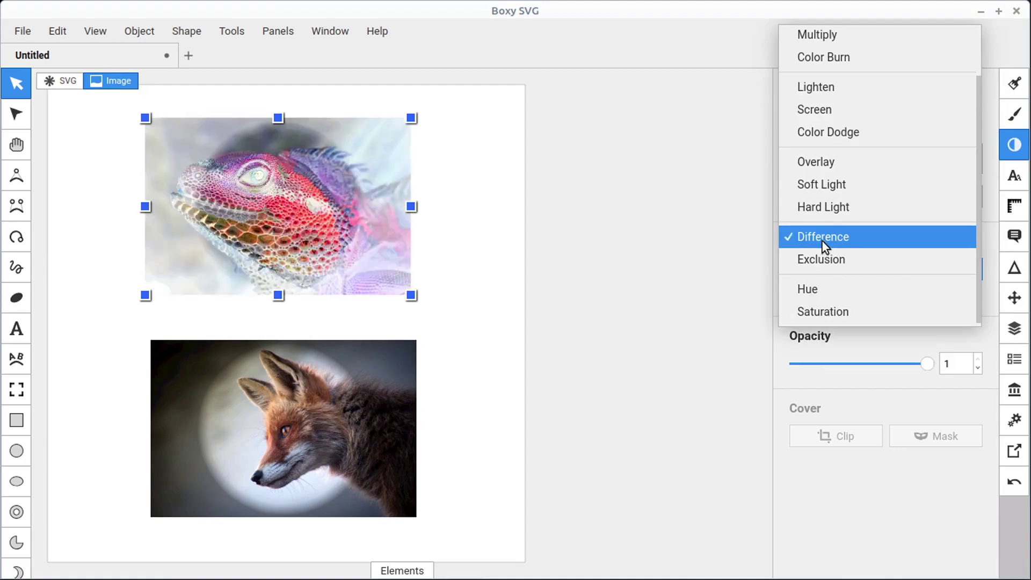
Step: Move the iguana down-right over the fox, then try Soft Light and Hard Light on the fox
{"action": "left_click", "coordinate": [16, 84]}
{"action": "left_click_drag", "start_coordinate": [301, 177], "coordinate": [357, 348]}
{"action": "left_click", "coordinate": [339, 397]}
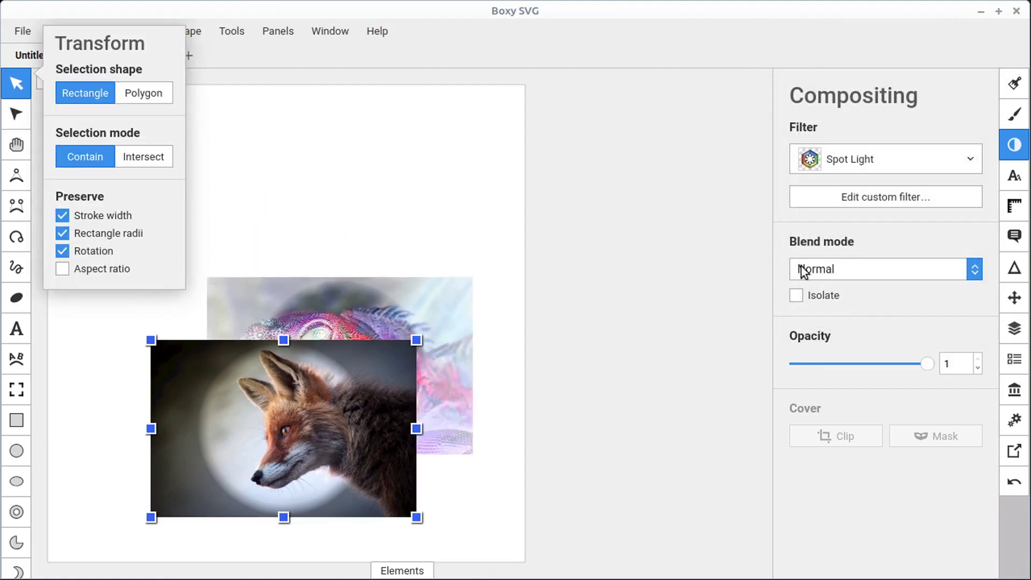
{"action": "left_click", "coordinate": [830, 269]}
{"action": "left_click", "coordinate": [820, 467]}
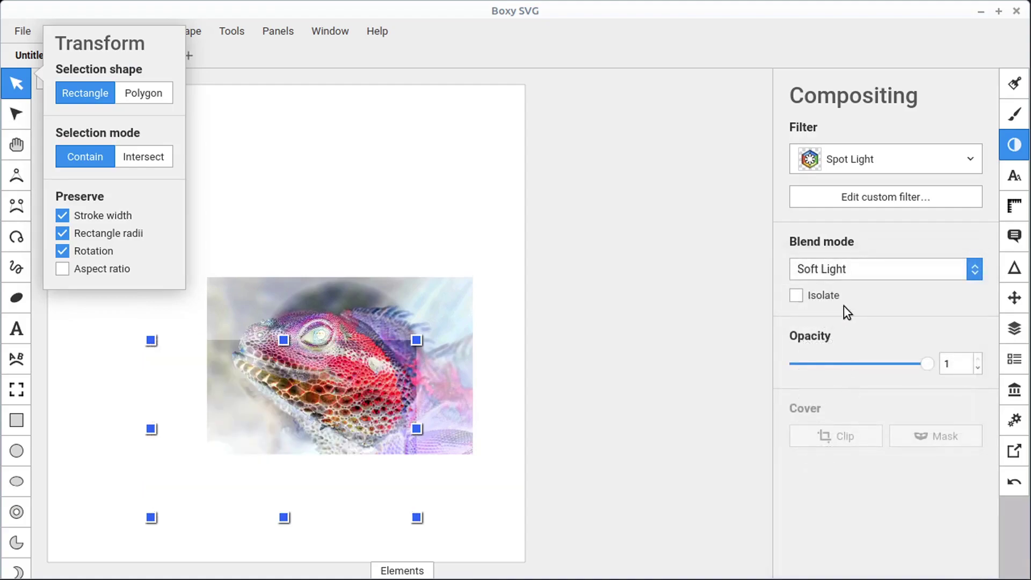
{"action": "left_click", "coordinate": [839, 269]}
{"action": "left_click", "coordinate": [824, 297]}
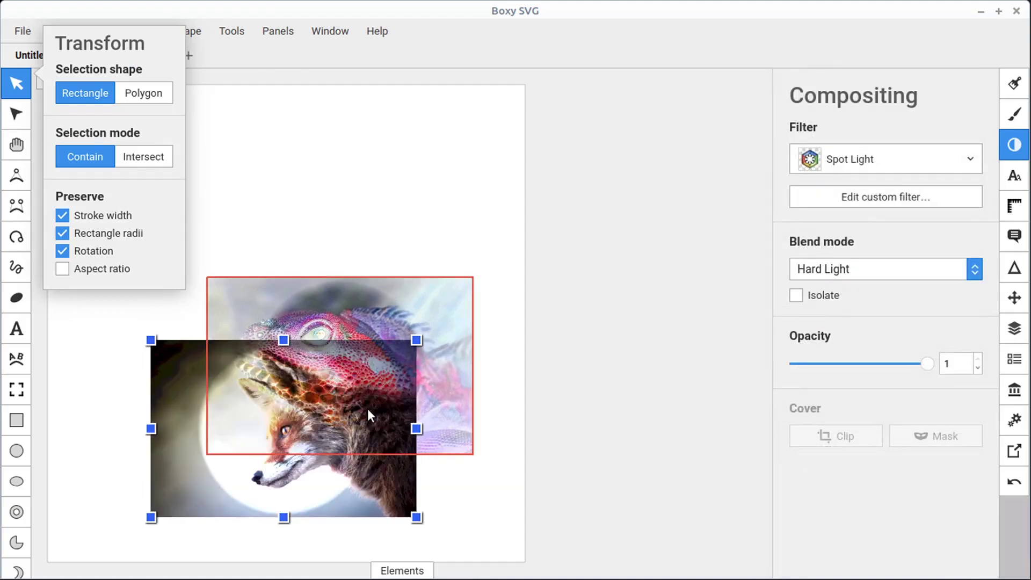
Step: Drag the fox on top of the iguana and set its blend mode back to Normal
{"action": "left_click_drag", "start_coordinate": [375, 403], "coordinate": [421, 376]}
{"action": "left_click", "coordinate": [858, 274]}
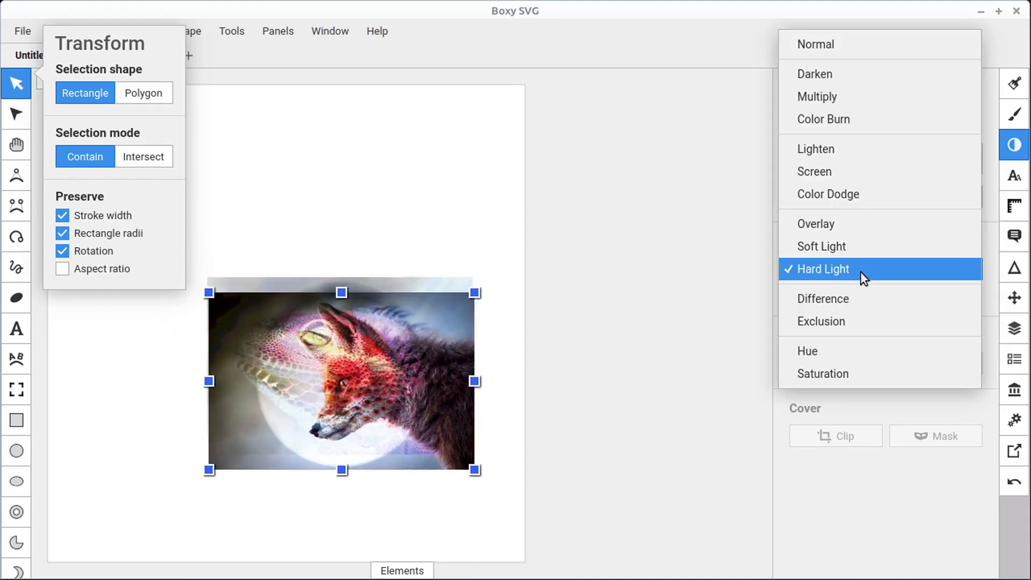
{"action": "left_click", "coordinate": [817, 48]}
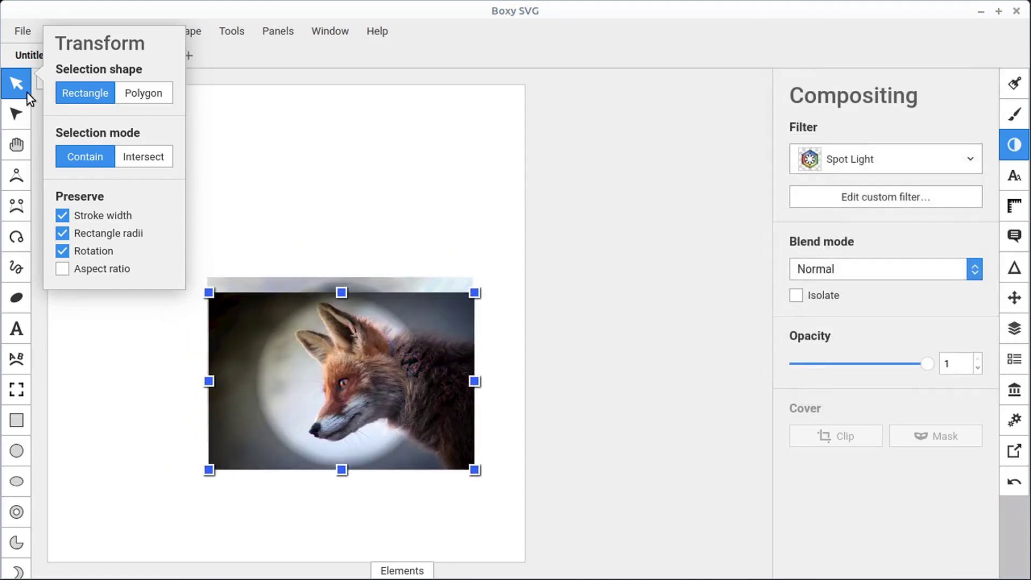
Step: Move the fox to the top-left and fade the iguana to 0.44 opacity beneath it
{"action": "left_click_drag", "start_coordinate": [325, 344], "coordinate": [212, 155]}
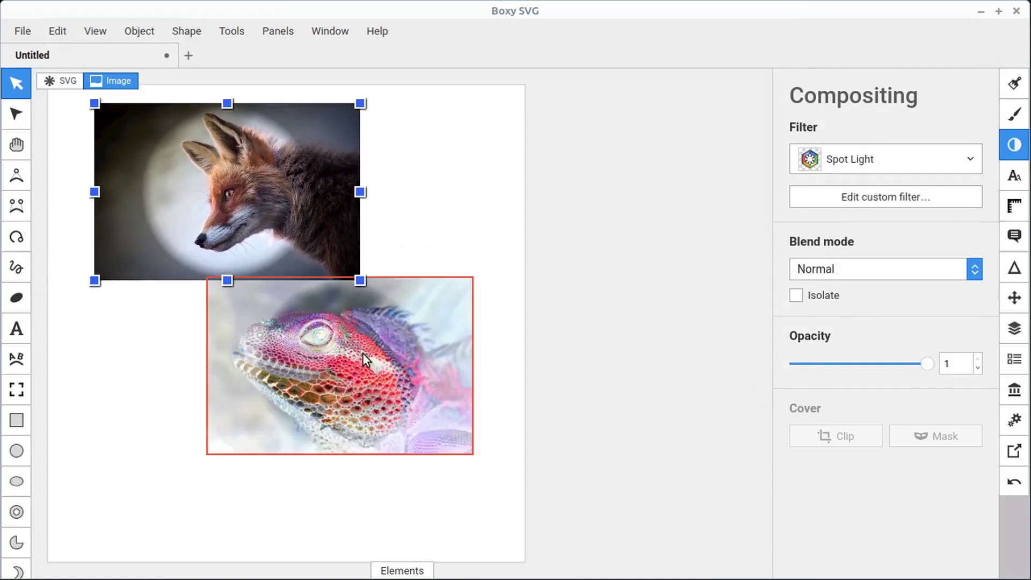
{"action": "left_click_drag", "start_coordinate": [363, 353], "coordinate": [329, 395]}
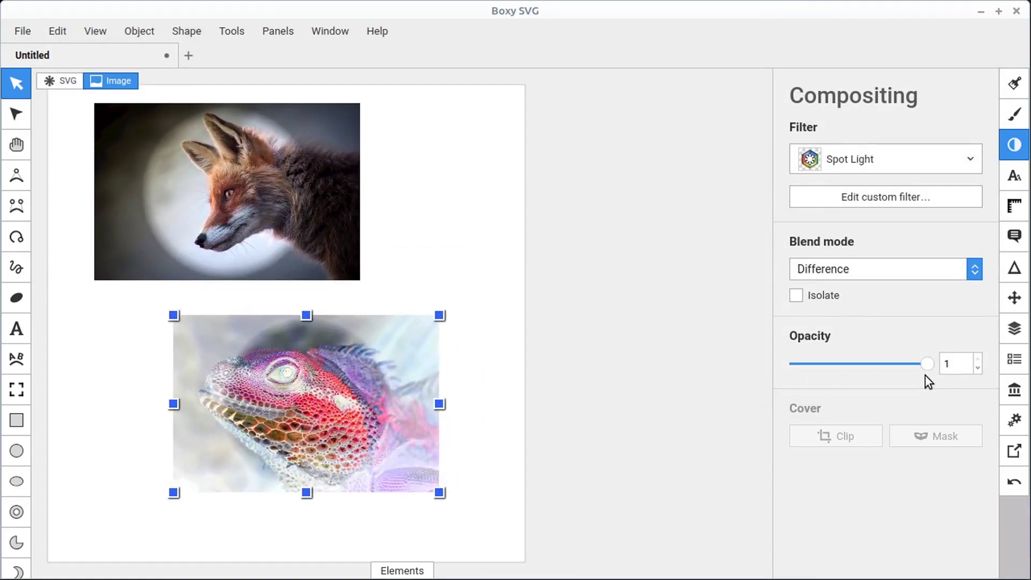
{"action": "left_click_drag", "start_coordinate": [927, 365], "coordinate": [854, 371]}
{"action": "left_click_drag", "start_coordinate": [311, 413], "coordinate": [321, 289]}
Step: Fade the fox to 0.35 opacity, shift it down-right, and glance at stroke and fill settings
{"action": "left_click", "coordinate": [182, 137]}
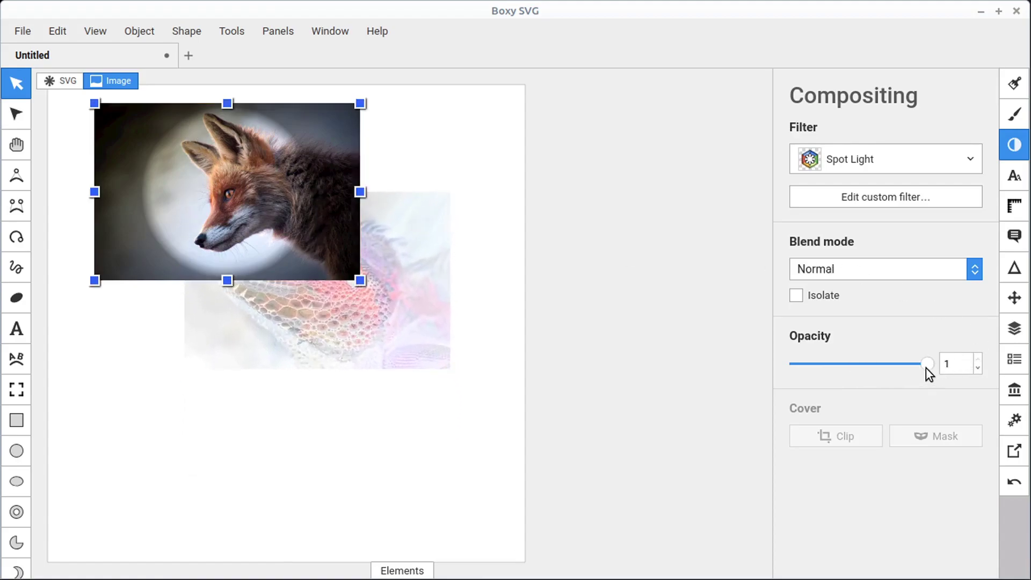
{"action": "left_click_drag", "start_coordinate": [926, 367], "coordinate": [842, 362]}
{"action": "mouse_move", "coordinate": [224, 137]}
{"action": "left_mouse_down"}
{"action": "mouse_move", "coordinate": [251, 198]}
{"action": "mouse_move", "coordinate": [232, 179]}
{"action": "left_mouse_up"}
{"action": "left_click", "coordinate": [1002, 119]}
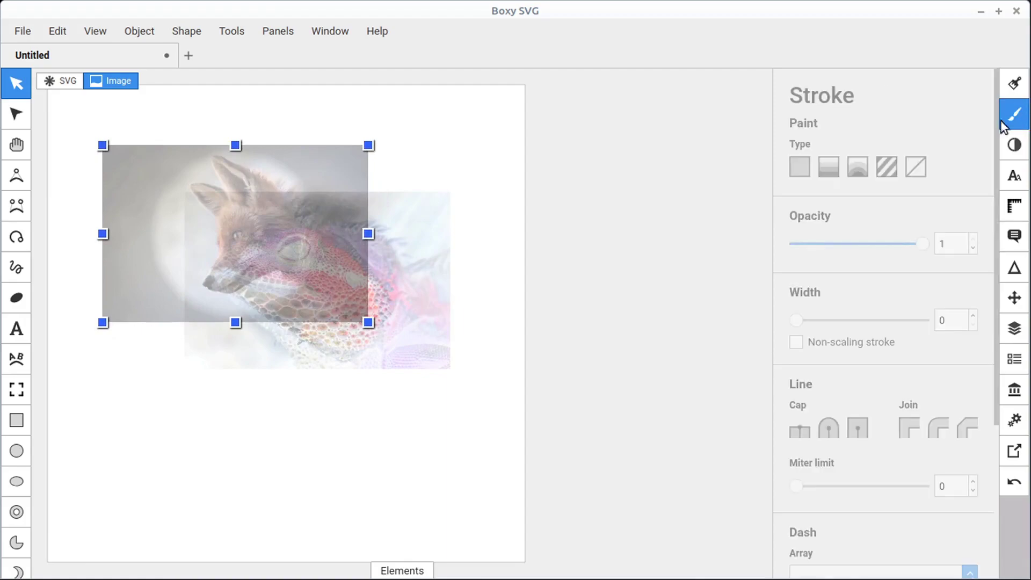
{"action": "left_click", "coordinate": [1005, 86]}
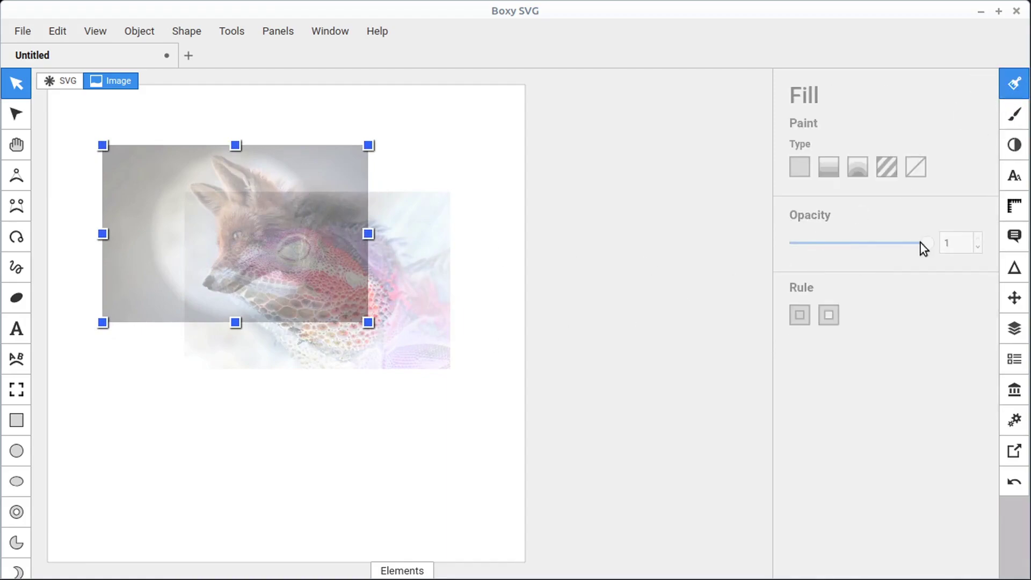
{"action": "left_click", "coordinate": [1014, 145]}
Step: Try fox opacities 0.57 and 0.45, restore it to 1, move it left, then select the lizard
{"action": "left_click", "coordinate": [262, 169]}
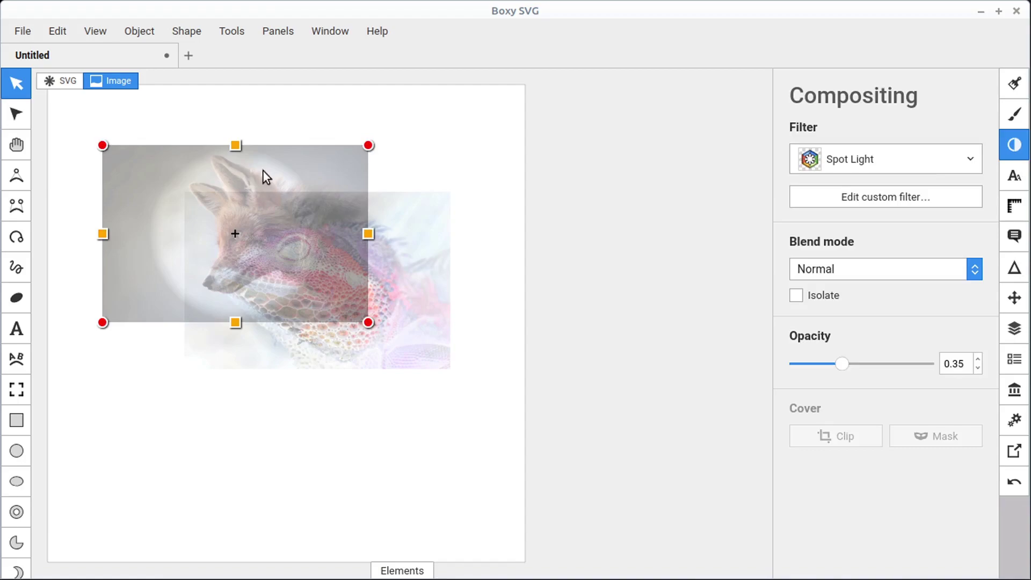
{"action": "left_click_drag", "start_coordinate": [263, 169], "coordinate": [287, 152]}
{"action": "mouse_move", "coordinate": [847, 365]}
{"action": "left_mouse_down"}
{"action": "mouse_move", "coordinate": [939, 364]}
{"action": "mouse_move", "coordinate": [842, 368]}
{"action": "mouse_move", "coordinate": [890, 366]}
{"action": "mouse_move", "coordinate": [863, 366]}
{"action": "left_mouse_up"}
{"action": "left_click_drag", "start_coordinate": [305, 174], "coordinate": [309, 145]}
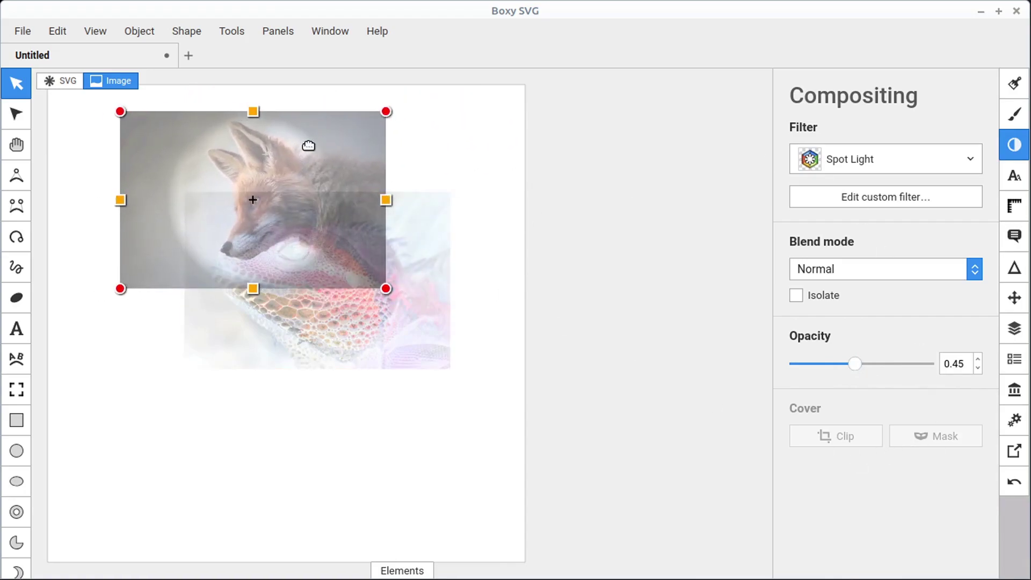
{"action": "left_click_drag", "start_coordinate": [854, 365], "coordinate": [952, 371]}
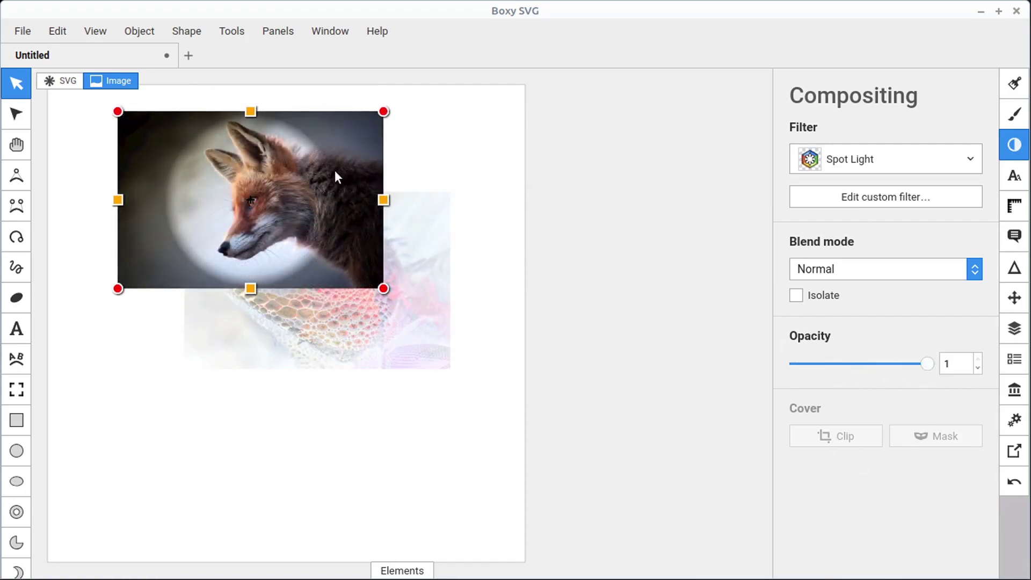
{"action": "left_click_drag", "start_coordinate": [334, 170], "coordinate": [272, 170]}
{"action": "left_click", "coordinate": [393, 364]}
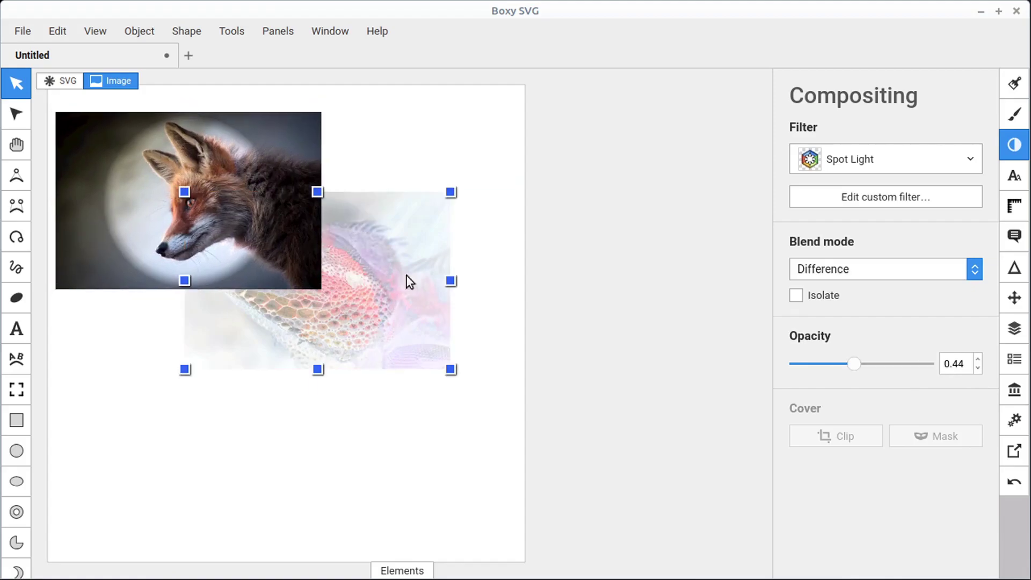
{"action": "left_click", "coordinate": [369, 309]}
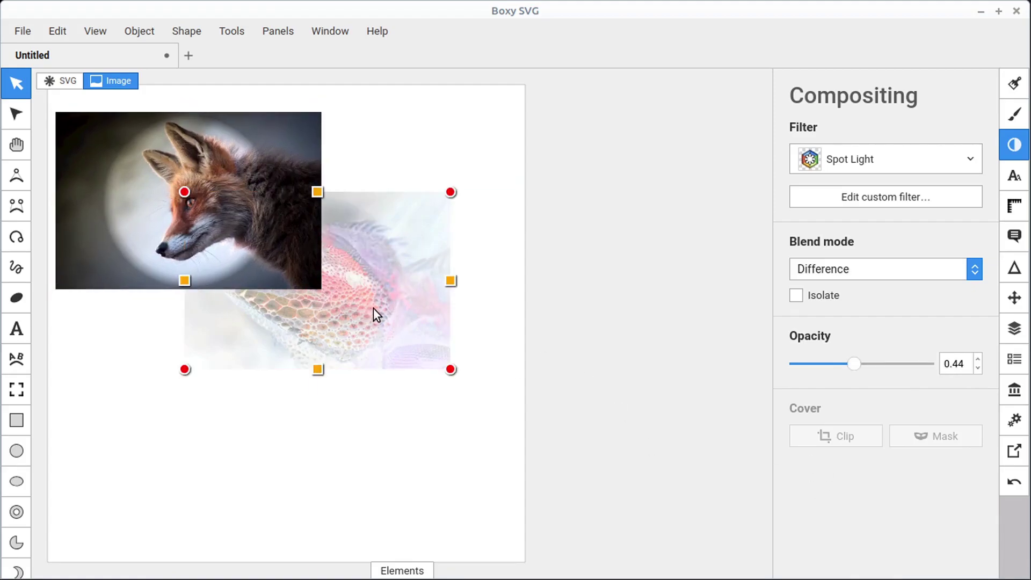
Step: Delete the lizard photo and move the fox toward the canvas centre
{"action": "key", "text": "Delete"}
{"action": "left_click", "coordinate": [230, 251]}
{"action": "left_click_drag", "start_coordinate": [229, 250], "coordinate": [293, 349]}
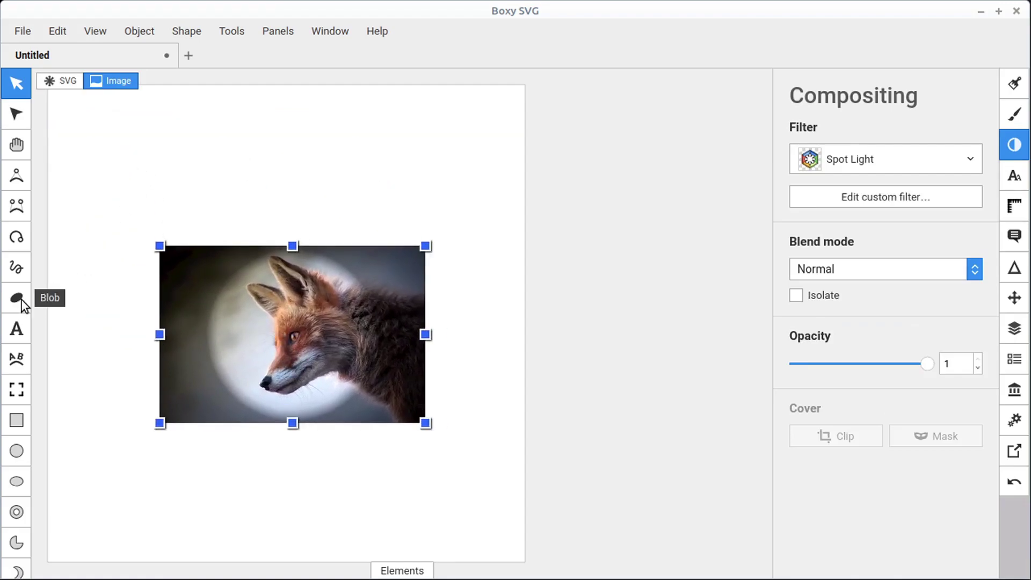
Step: Draw a grey ellipse and shape it into a circle centred on the fox photo
{"action": "left_click", "coordinate": [17, 481]}
{"action": "left_click_drag", "start_coordinate": [106, 206], "coordinate": [292, 337]}
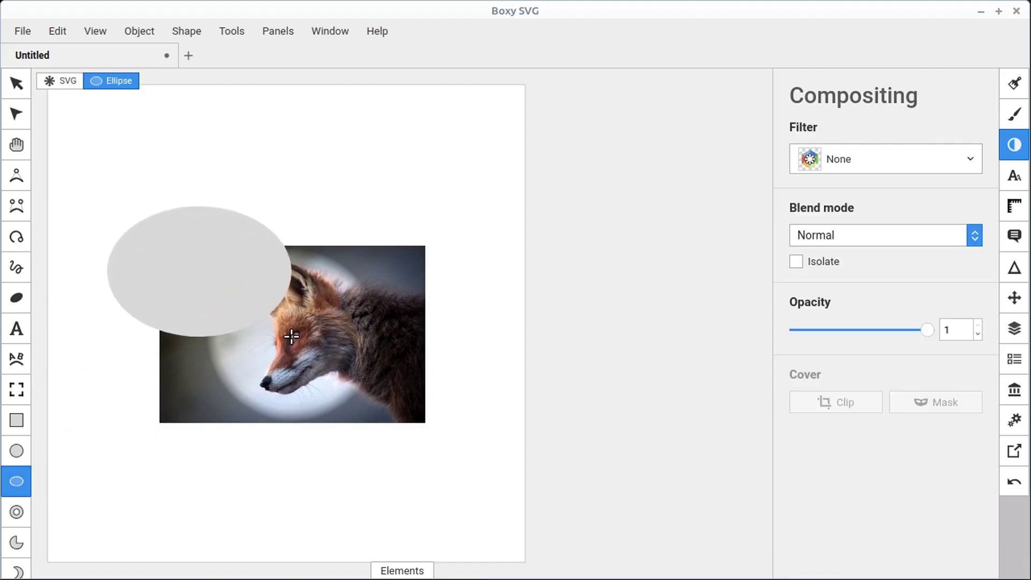
{"action": "left_click", "coordinate": [17, 83]}
{"action": "left_click_drag", "start_coordinate": [194, 275], "coordinate": [300, 334]}
{"action": "left_click_drag", "start_coordinate": [305, 265], "coordinate": [297, 307]}
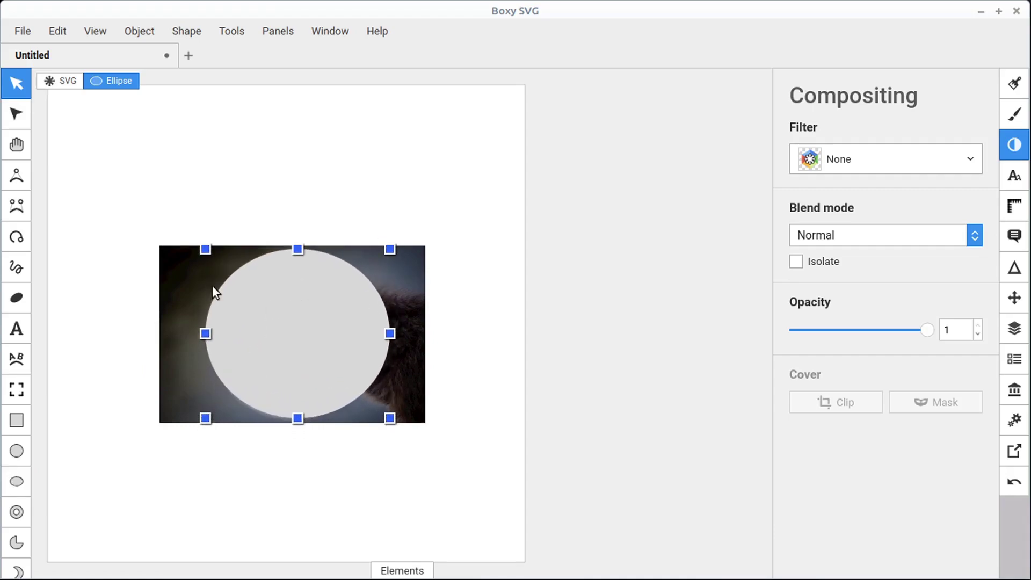
Step: Clip the fox to the circle, move it near the canvas top, then release the clip
{"action": "left_click_drag", "start_coordinate": [92, 177], "coordinate": [454, 469]}
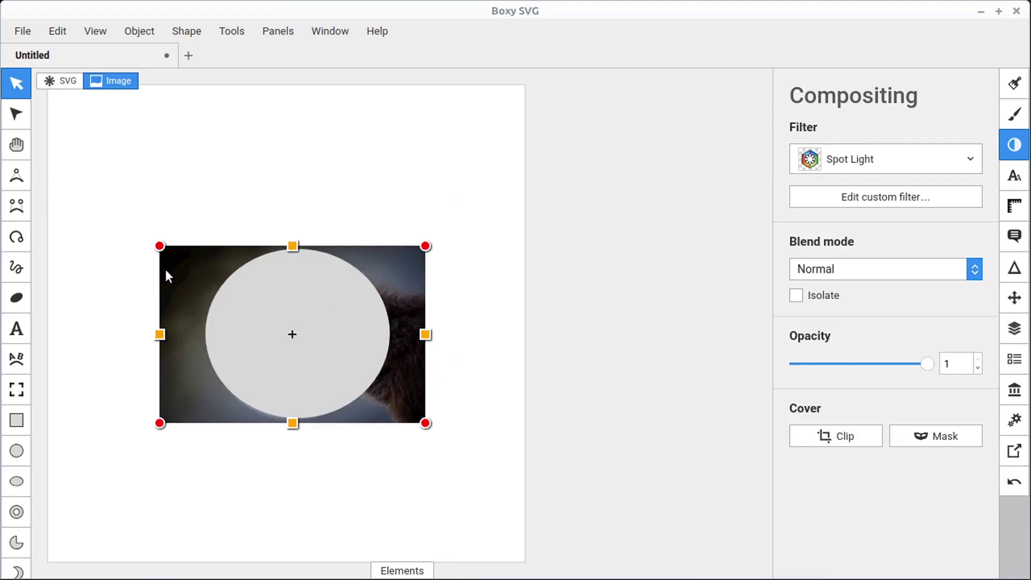
{"action": "left_click", "coordinate": [847, 437]}
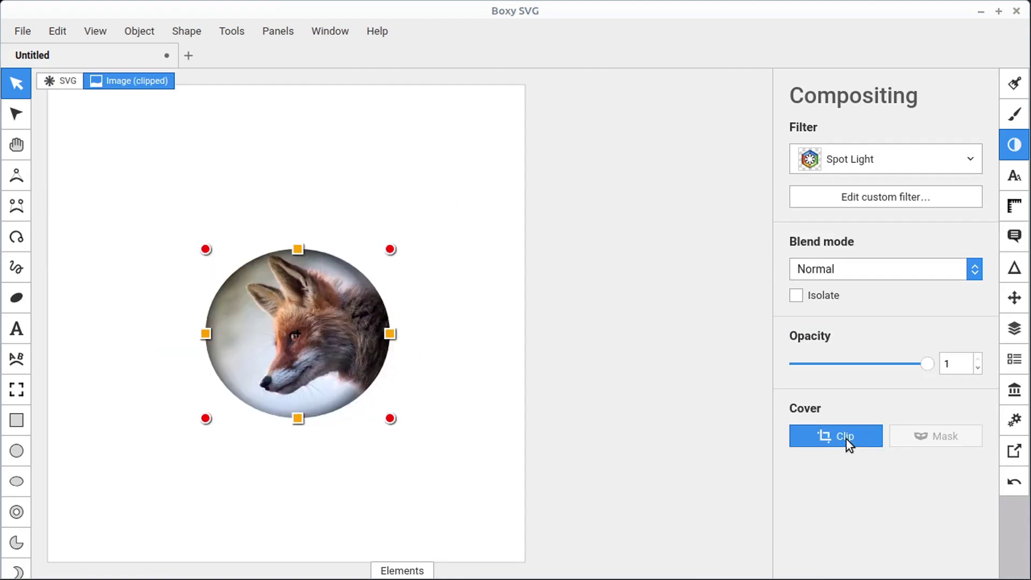
{"action": "left_click_drag", "start_coordinate": [348, 311], "coordinate": [346, 146]}
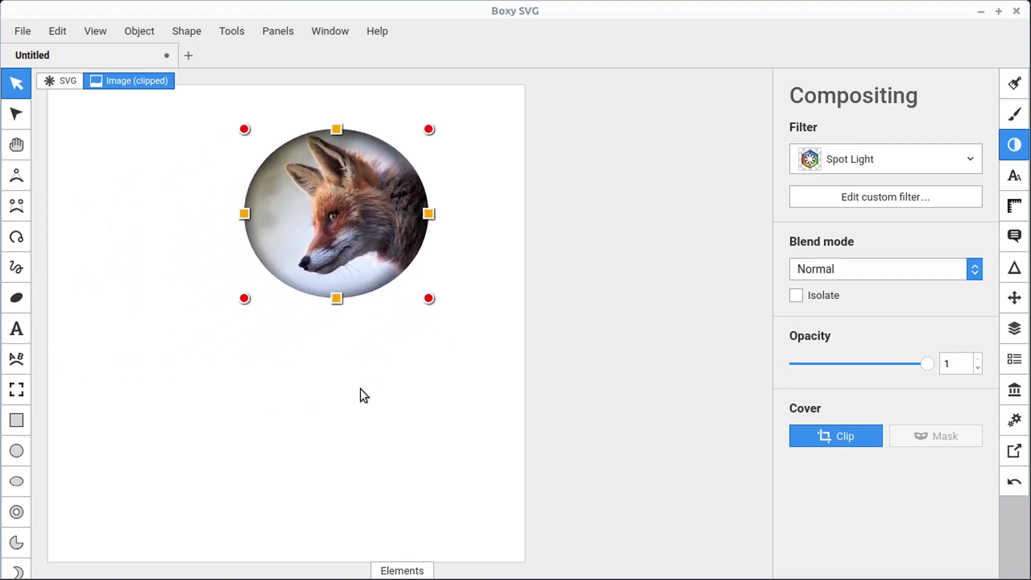
{"action": "left_click", "coordinate": [852, 437]}
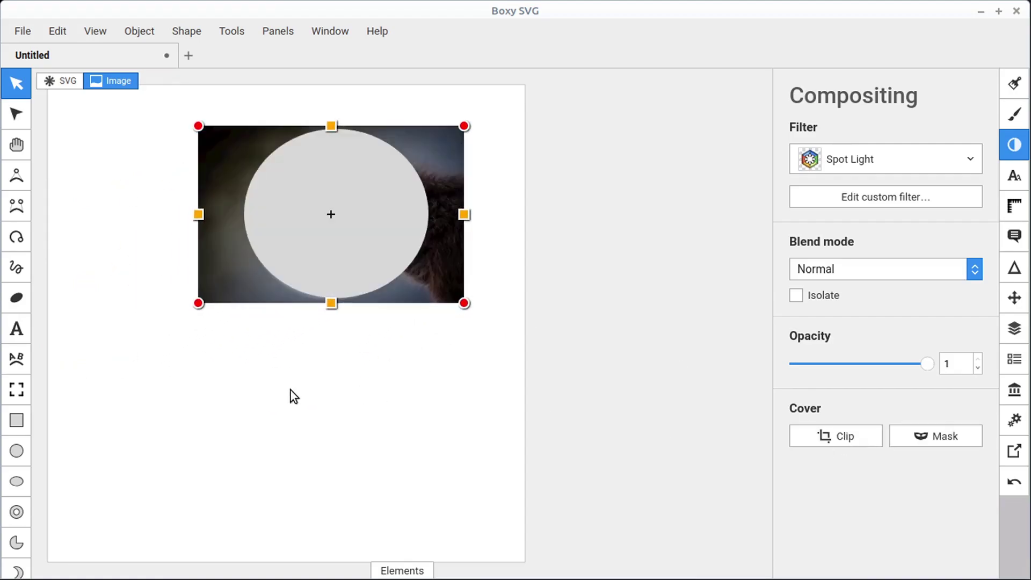
Step: Reposition the circle, clip the fox to it again, then release the clip
{"action": "left_click", "coordinate": [291, 391]}
{"action": "mouse_move", "coordinate": [382, 204]}
{"action": "left_mouse_down"}
{"action": "mouse_move", "coordinate": [200, 377]}
{"action": "mouse_move", "coordinate": [373, 212]}
{"action": "mouse_move", "coordinate": [363, 212]}
{"action": "left_mouse_up"}
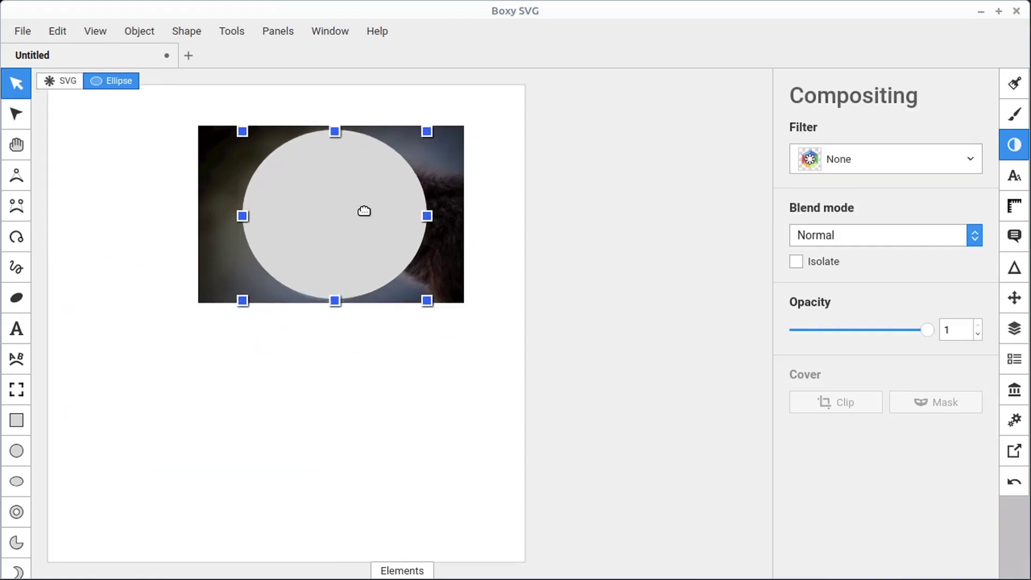
{"action": "left_click", "coordinate": [363, 324]}
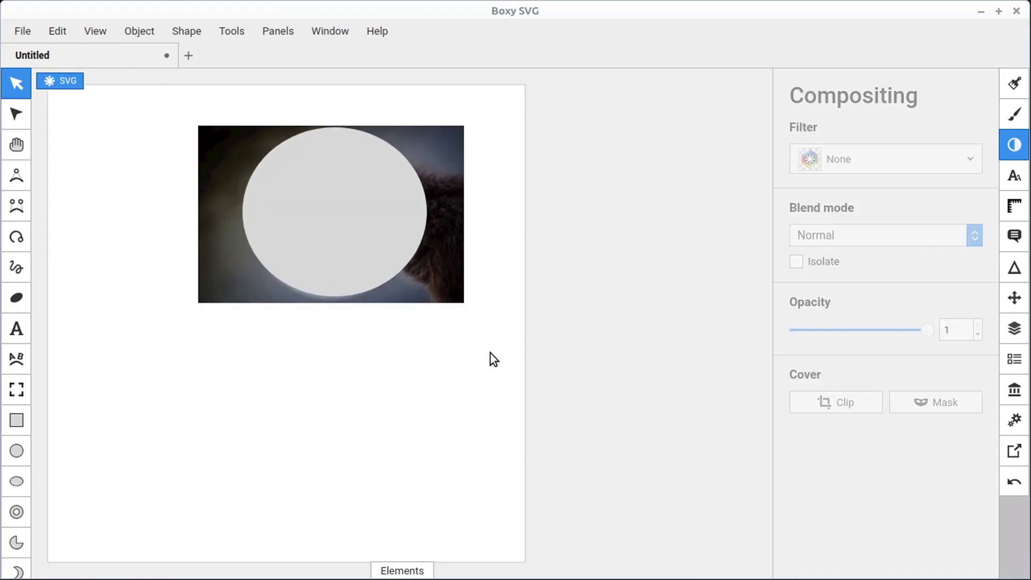
{"action": "left_click_drag", "start_coordinate": [484, 345], "coordinate": [124, 110]}
{"action": "left_click", "coordinate": [835, 434]}
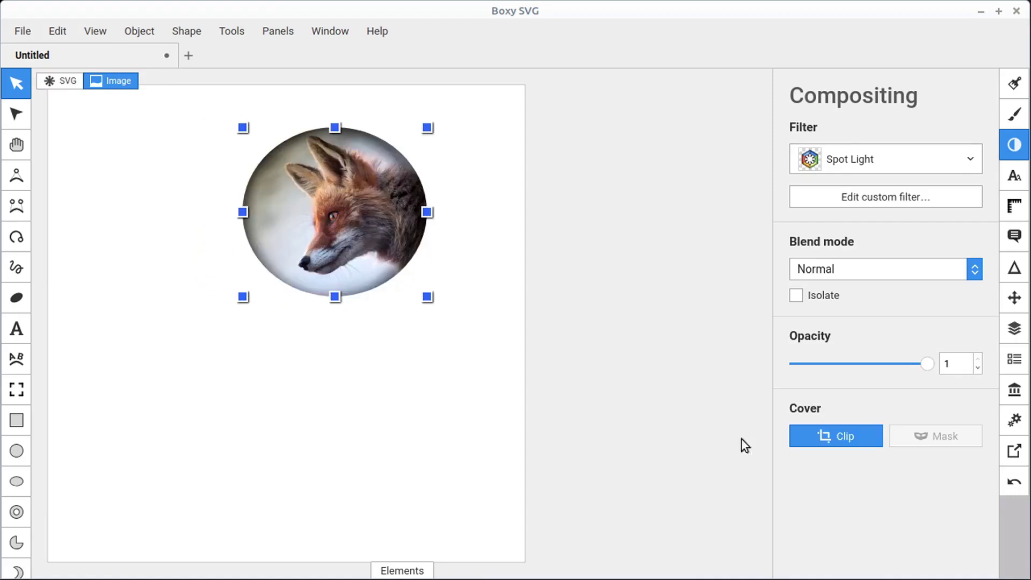
{"action": "left_click", "coordinate": [300, 379]}
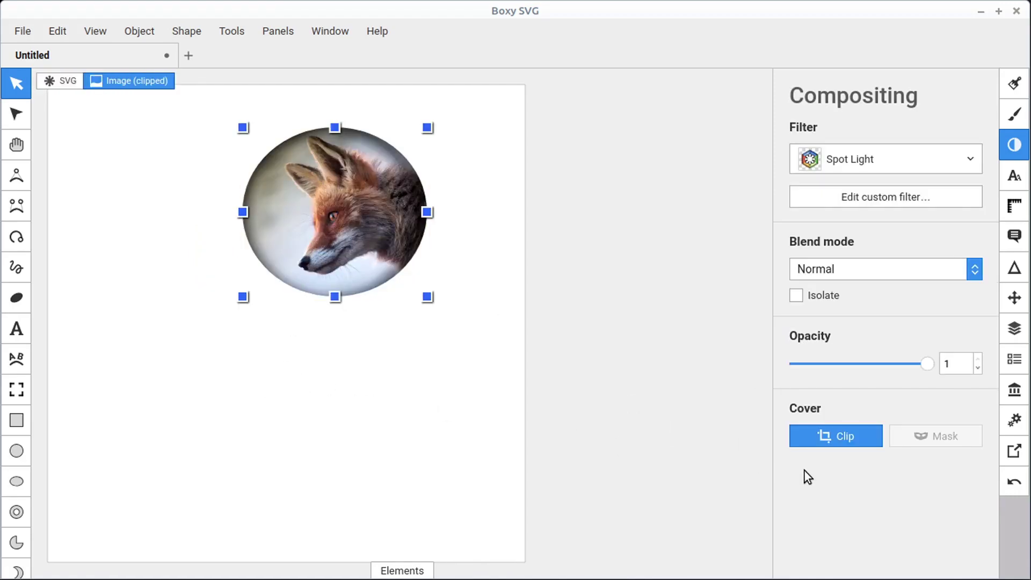
{"action": "left_click", "coordinate": [805, 441]}
Step: Move the grey circle below the fox and delete it
{"action": "left_click_drag", "start_coordinate": [380, 212], "coordinate": [320, 422]}
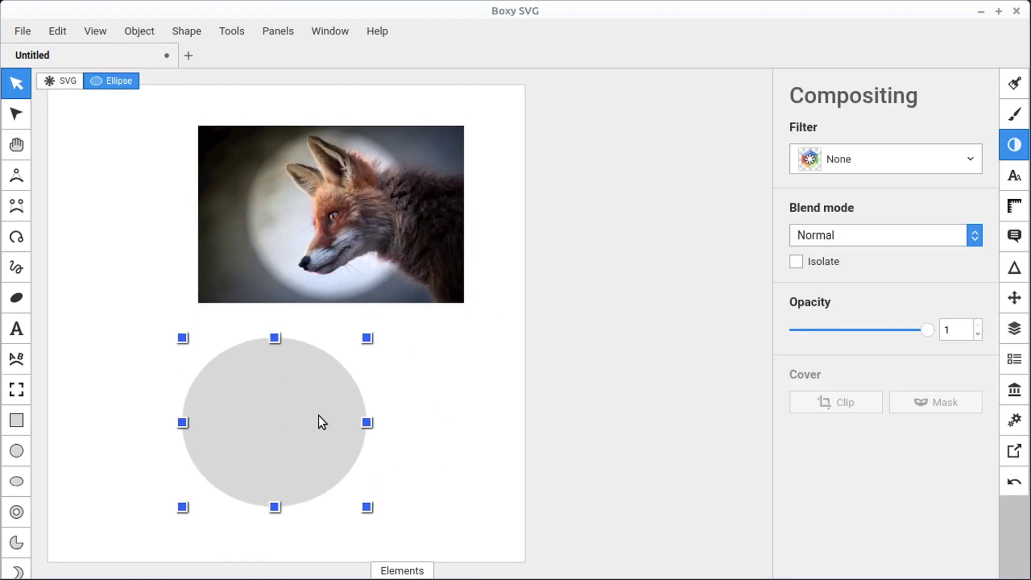
{"action": "key", "text": "Delete"}
{"action": "scroll", "coordinate": [22, 446], "scroll_direction": "down", "scroll_amount": 6}
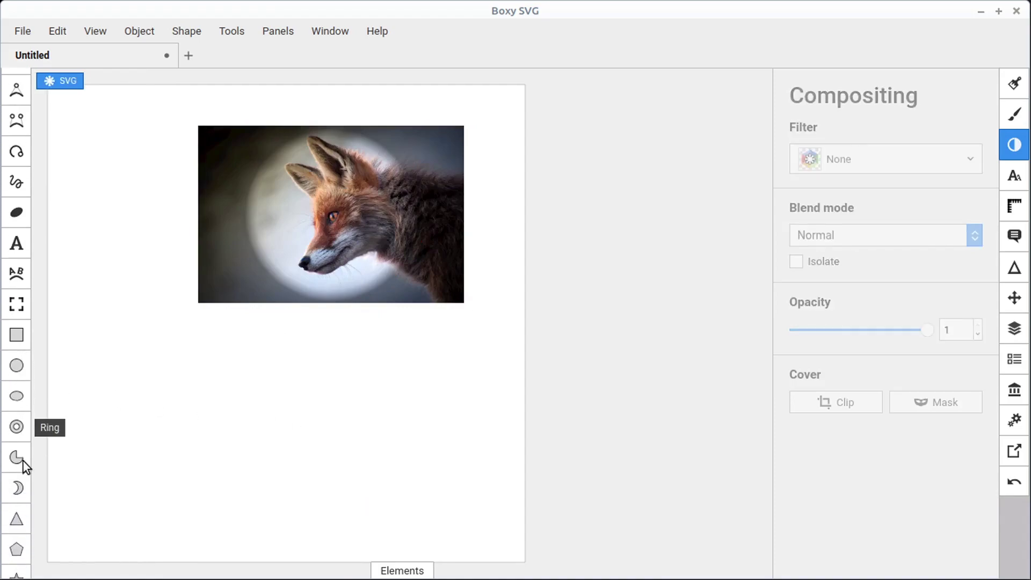
{"action": "scroll", "coordinate": [23, 427], "scroll_direction": "up", "scroll_amount": 5}
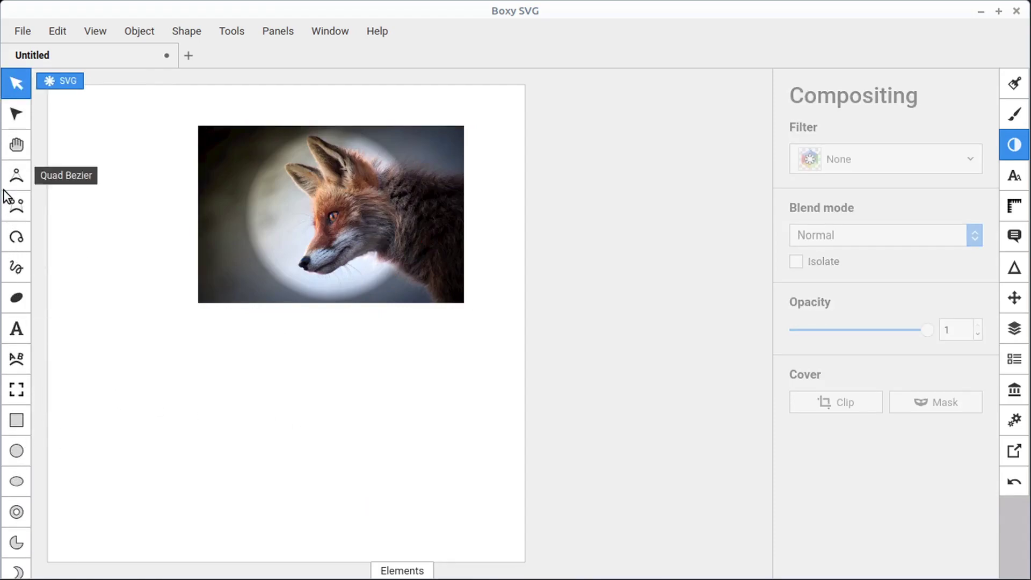
Step: Draw a curved freeform path with the Quad Bezier tool and place it over the fox
{"action": "left_click", "coordinate": [15, 182]}
{"action": "left_click", "coordinate": [172, 372]}
{"action": "left_click", "coordinate": [333, 419]}
{"action": "left_click_drag", "start_coordinate": [472, 299], "coordinate": [522, 255]}
{"action": "left_click_drag", "start_coordinate": [266, 244], "coordinate": [212, 249]}
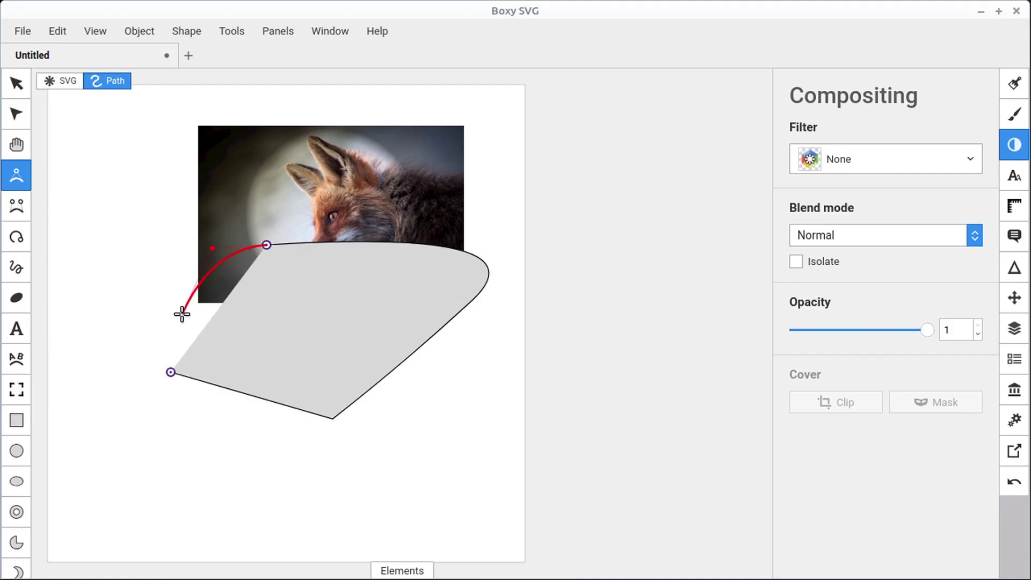
{"action": "left_click", "coordinate": [182, 314]}
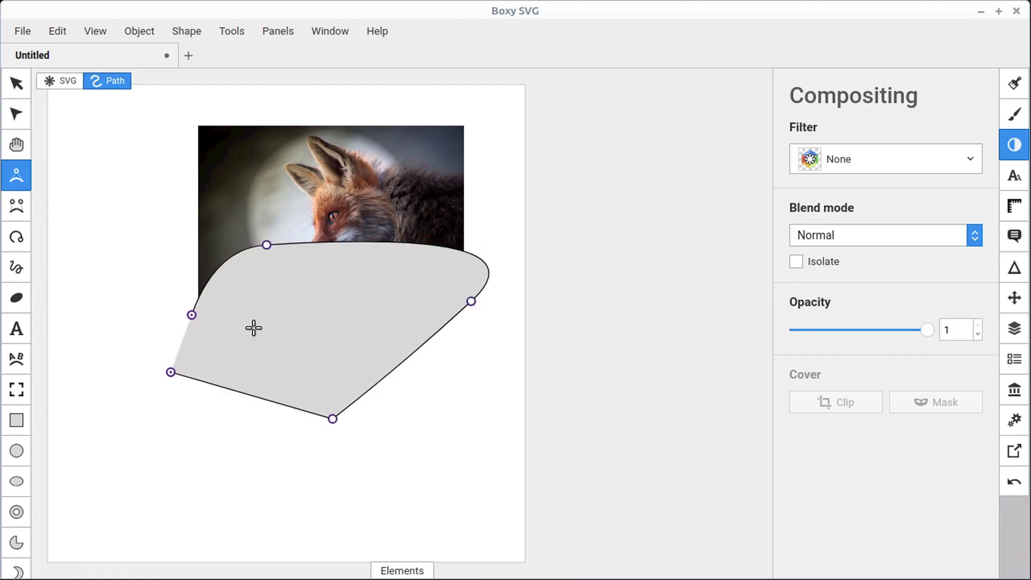
{"action": "left_click", "coordinate": [17, 84]}
{"action": "left_click_drag", "start_coordinate": [331, 419], "coordinate": [329, 340]}
{"action": "left_click_drag", "start_coordinate": [343, 269], "coordinate": [343, 196]}
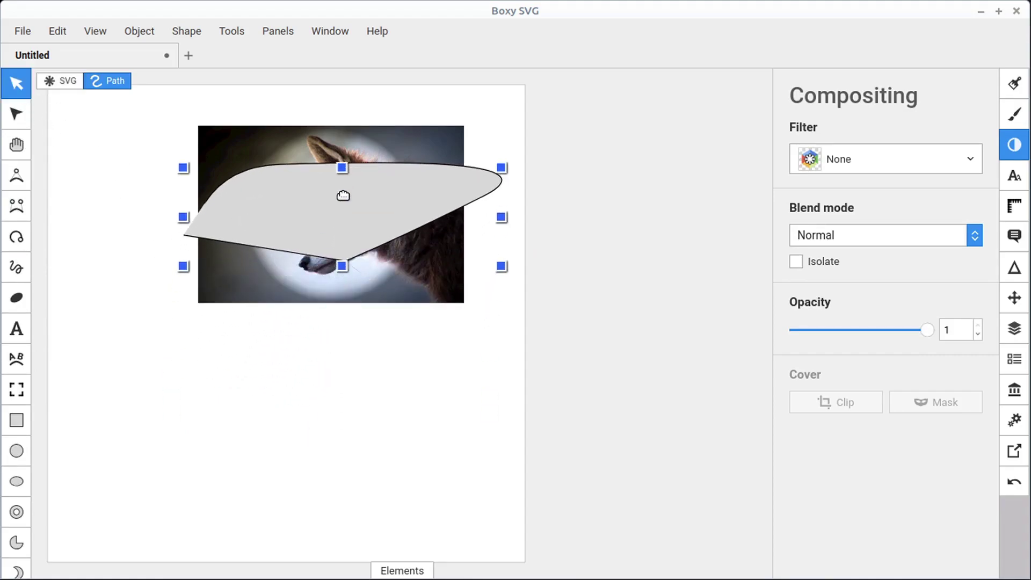
Step: Clip the fox to the path, undo the clip, then delete the photo and path
{"action": "left_click", "coordinate": [536, 401]}
{"action": "left_click_drag", "start_coordinate": [608, 380], "coordinate": [272, 148]}
{"action": "left_click", "coordinate": [830, 403]}
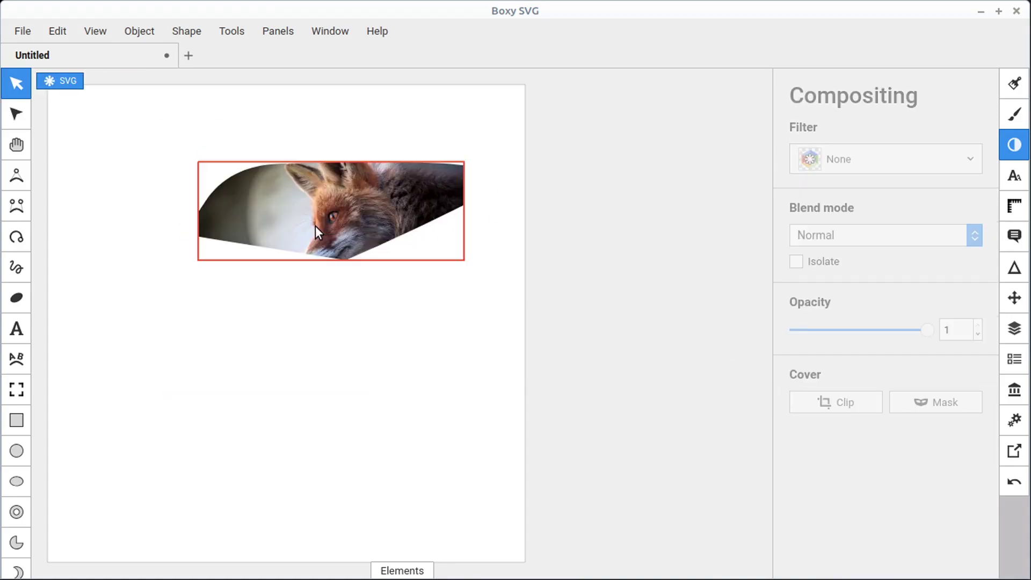
{"action": "key", "text": "ctrl+z"}
{"action": "key", "text": "ctrl+z"}
{"action": "key", "text": "ctrl+z"}
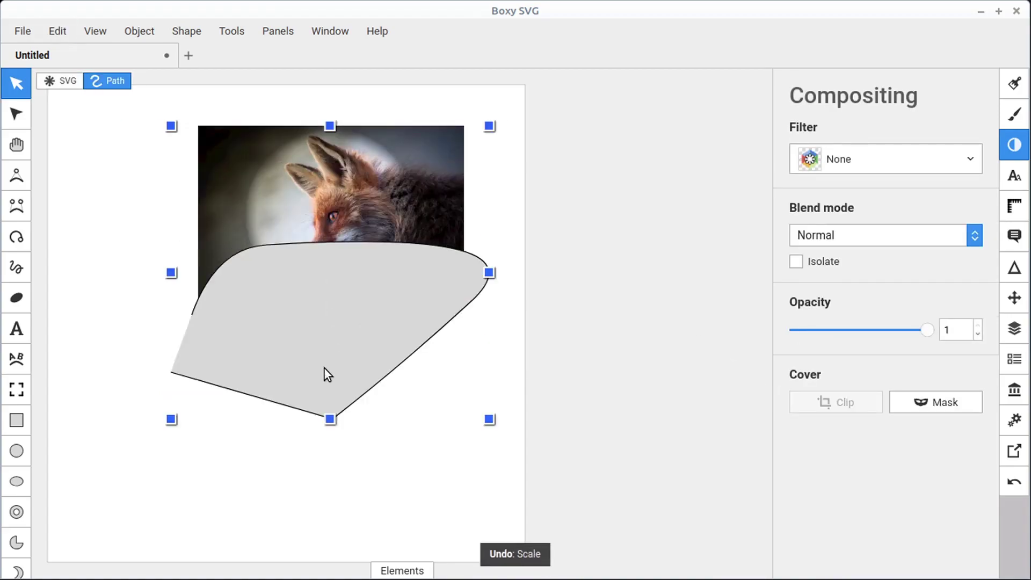
{"action": "left_click", "coordinate": [324, 367]}
{"action": "key", "text": "Delete"}
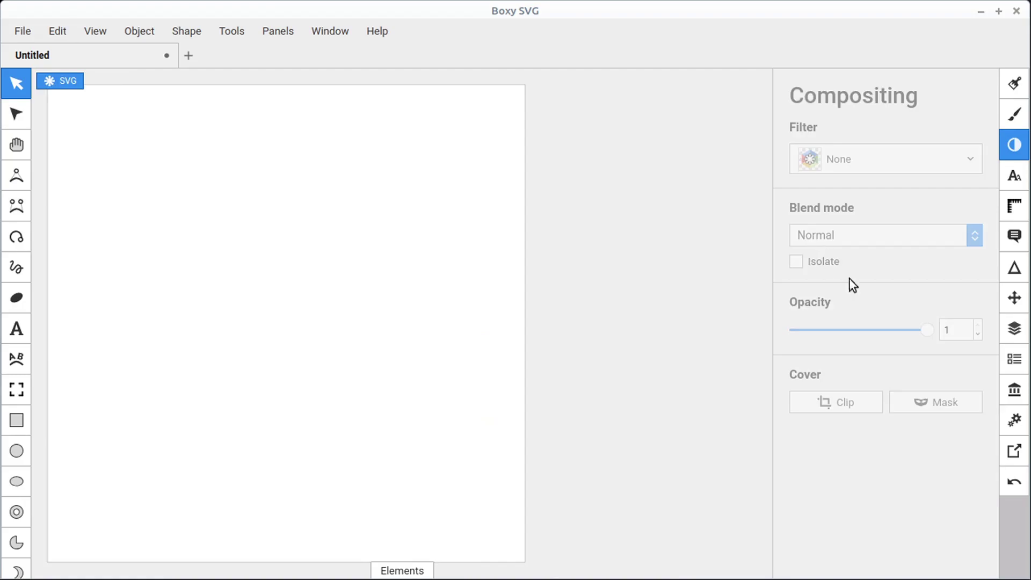
Step: Place the aurora night-sky photo from the stock photo library at the canvas centre
{"action": "left_click", "coordinate": [1014, 389]}
{"action": "scroll", "coordinate": [843, 354], "scroll_direction": "down", "scroll_amount": 3}
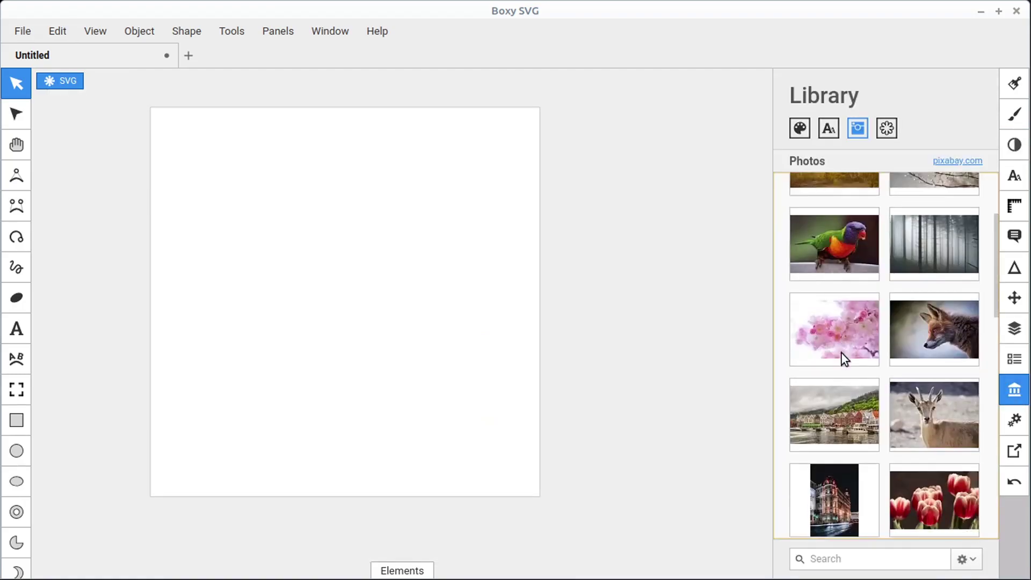
{"action": "scroll", "coordinate": [842, 352], "scroll_direction": "down", "scroll_amount": 5}
{"action": "left_click_drag", "start_coordinate": [835, 316], "coordinate": [354, 311]}
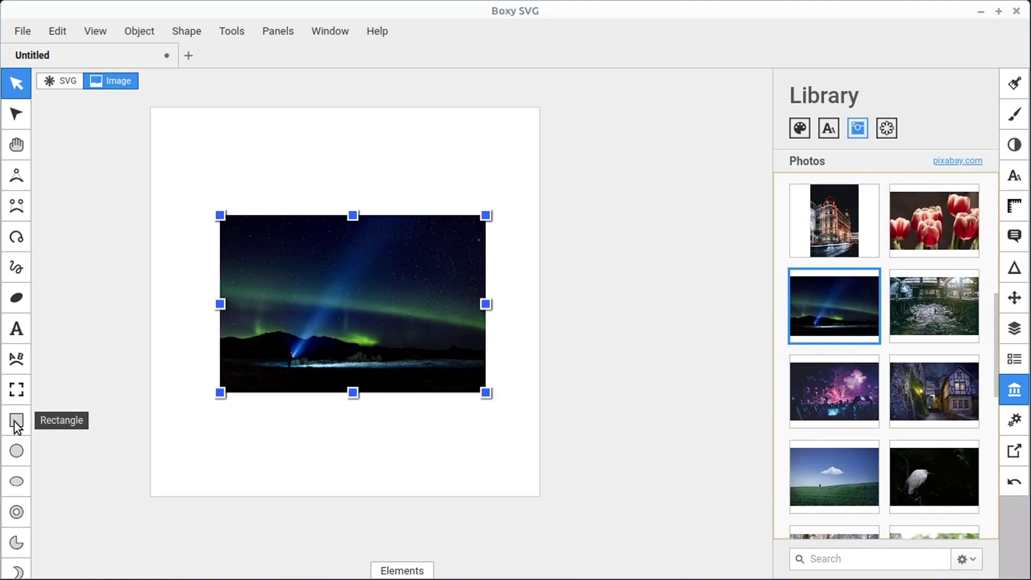
Step: Draw a grey five-pointed star over the photo's centre and nudge it slightly right
{"action": "left_click", "coordinate": [19, 481]}
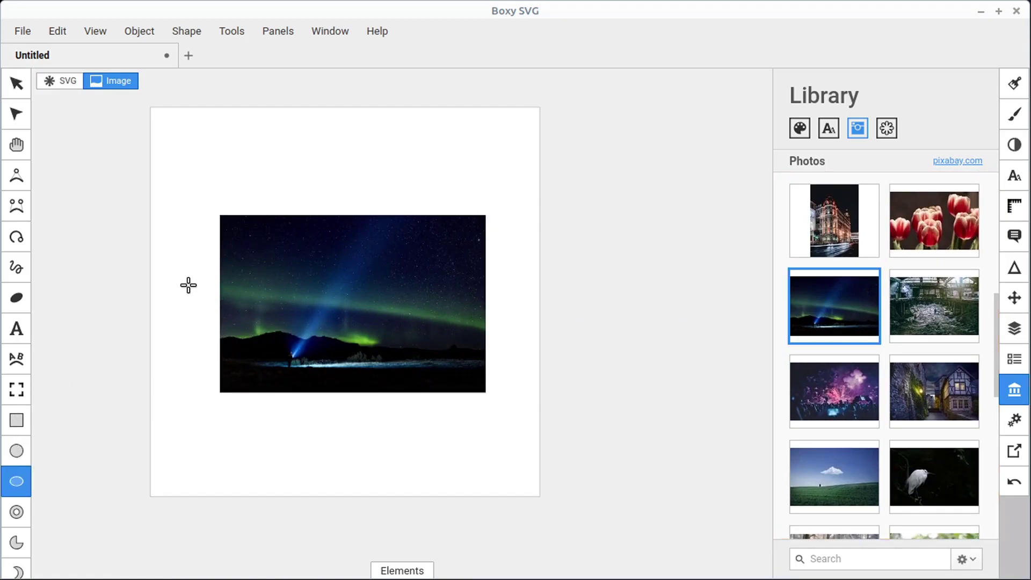
{"action": "scroll", "coordinate": [18, 543], "scroll_direction": "down", "scroll_amount": 2}
{"action": "left_click", "coordinate": [16, 537]}
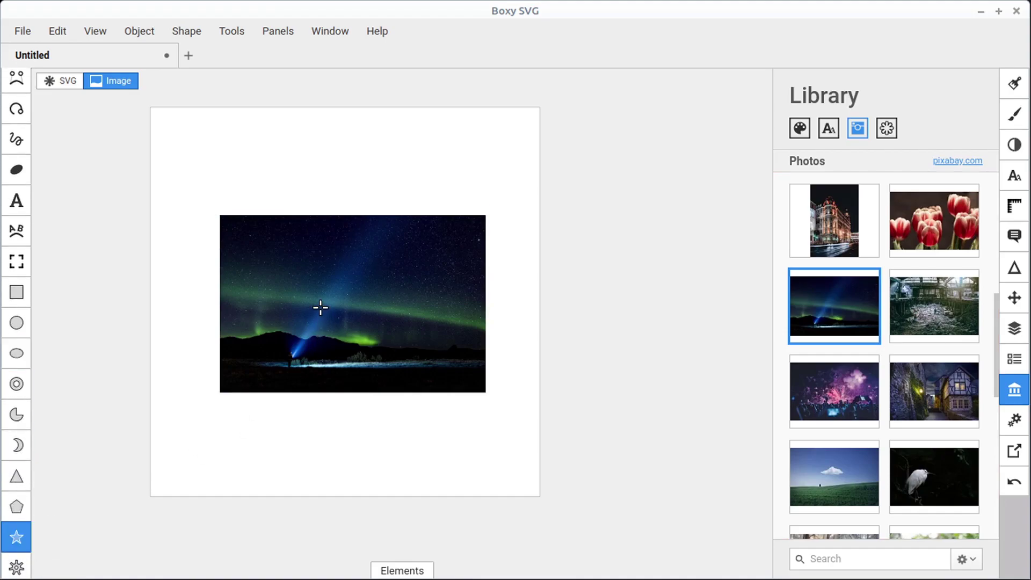
{"action": "left_click_drag", "start_coordinate": [317, 306], "coordinate": [371, 364]}
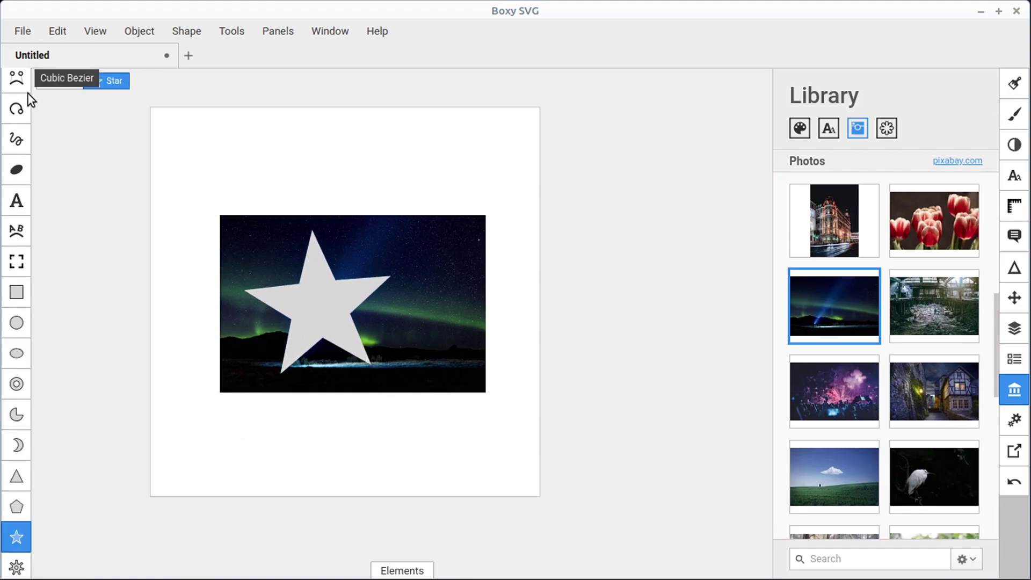
{"action": "scroll", "coordinate": [97, 147], "scroll_direction": "up", "scroll_amount": 2}
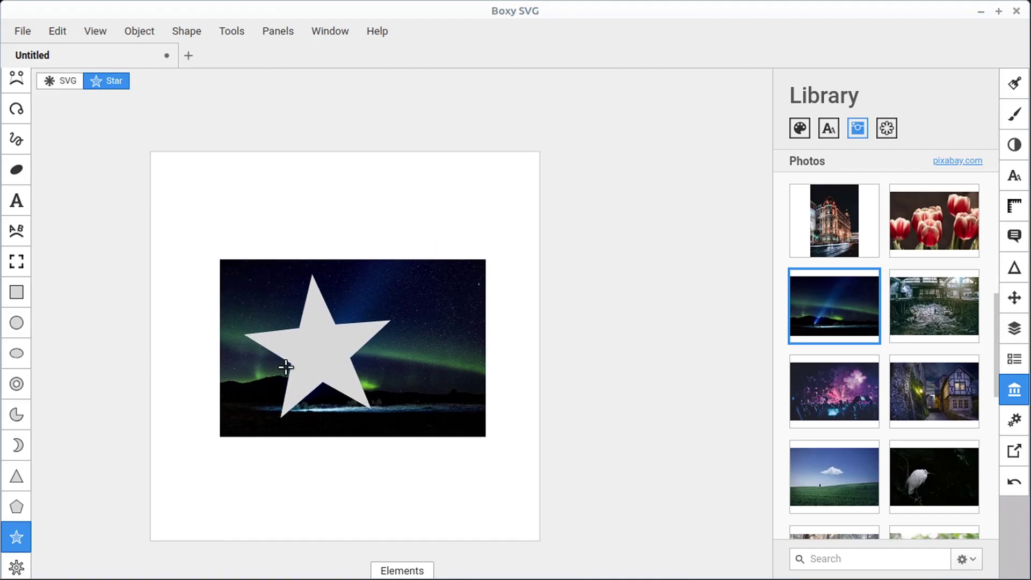
{"action": "key", "text": "Escape"}
{"action": "left_click_drag", "start_coordinate": [340, 369], "coordinate": [374, 356]}
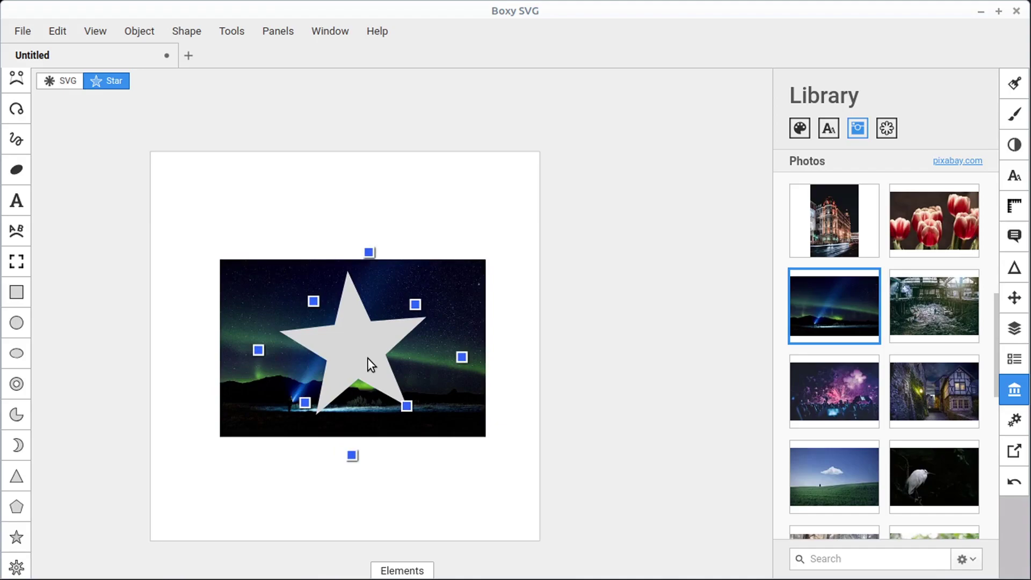
Step: Give the star a linear gradient fill
{"action": "left_click", "coordinate": [1015, 83]}
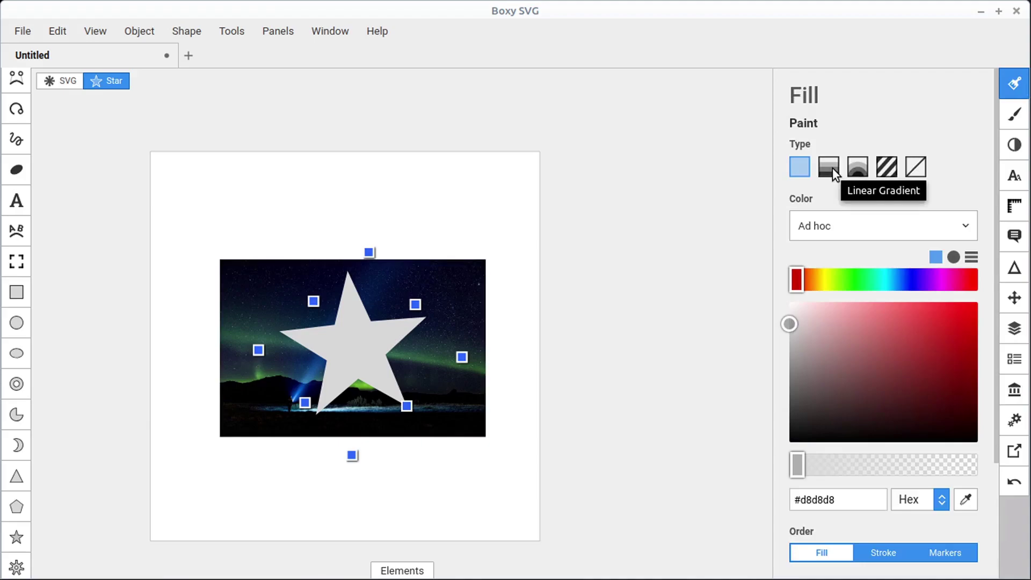
{"action": "left_click", "coordinate": [830, 167]}
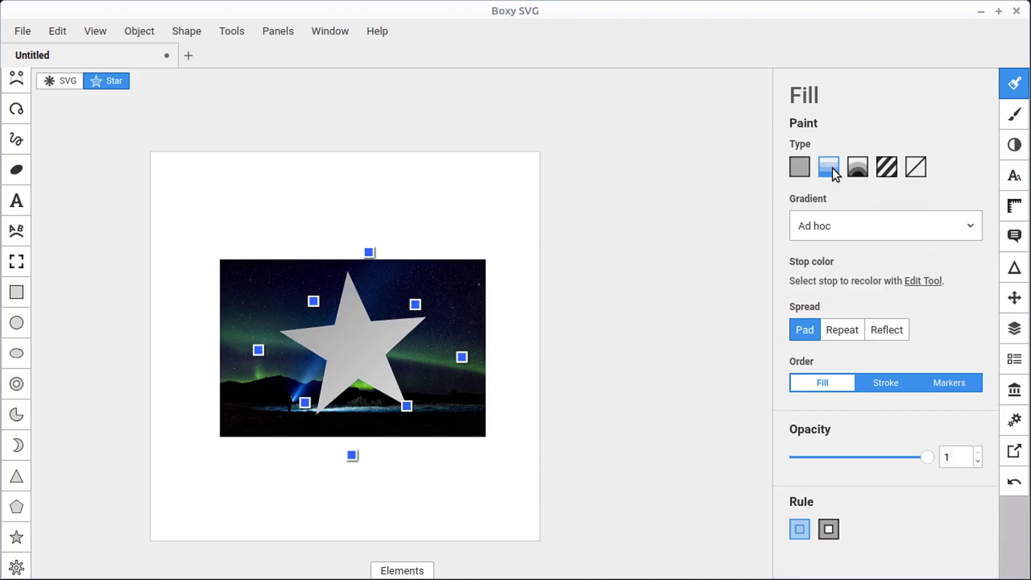
{"action": "scroll", "coordinate": [21, 118], "scroll_direction": "up", "scroll_amount": 3}
Step: Set the gradient's start stop to white #ffffff and its end stop to black #000000
{"action": "left_click", "coordinate": [21, 121]}
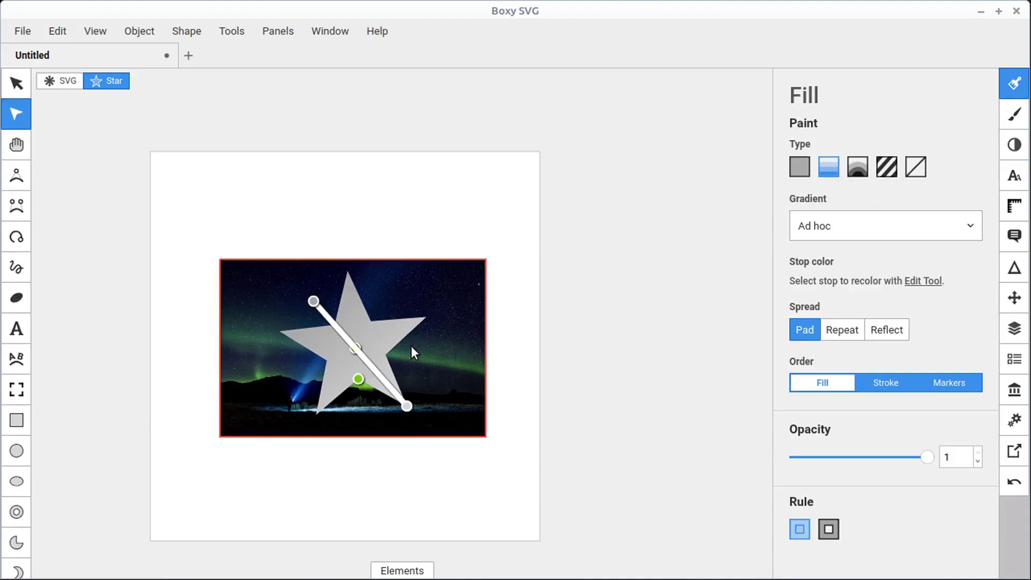
{"action": "left_click", "coordinate": [314, 301]}
{"action": "left_click_drag", "start_coordinate": [825, 340], "coordinate": [740, 284]}
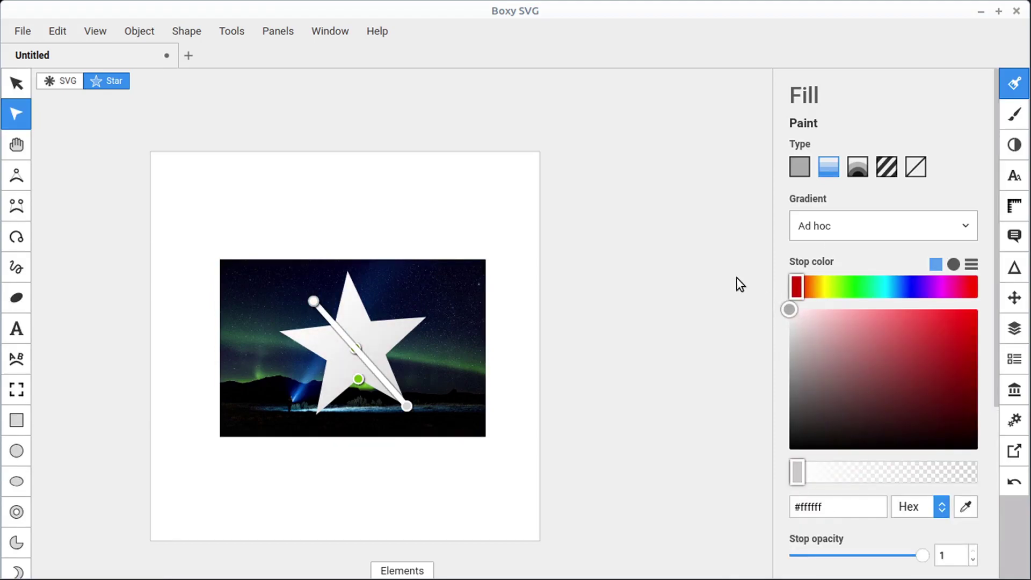
{"action": "left_click", "coordinate": [406, 406]}
{"action": "left_click_drag", "start_coordinate": [809, 378], "coordinate": [762, 497]}
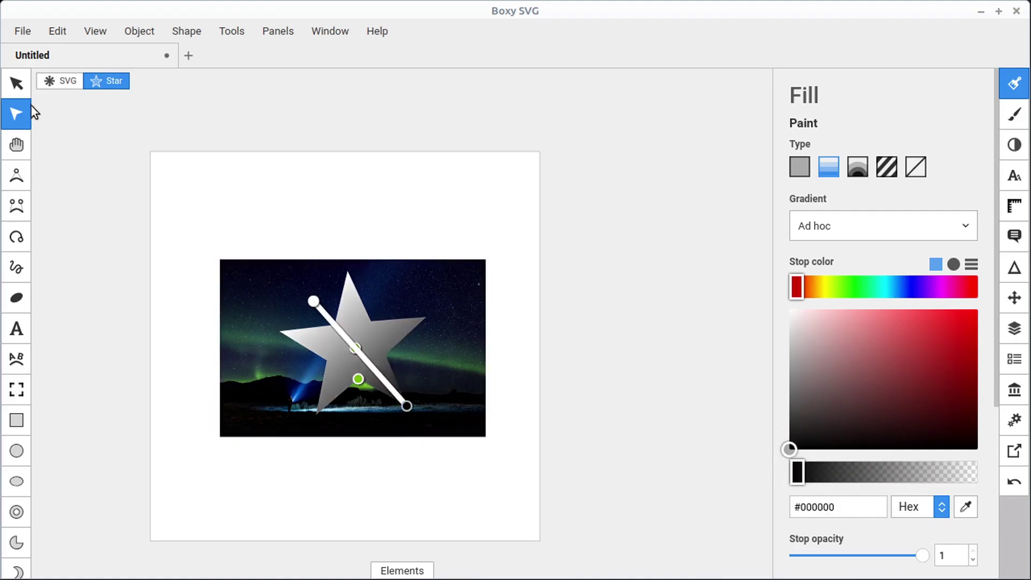
{"action": "left_click", "coordinate": [16, 83]}
Step: Select the aurora photo plus the gradient star and apply Mask from the Compositing panel
{"action": "left_click", "coordinate": [242, 280]}
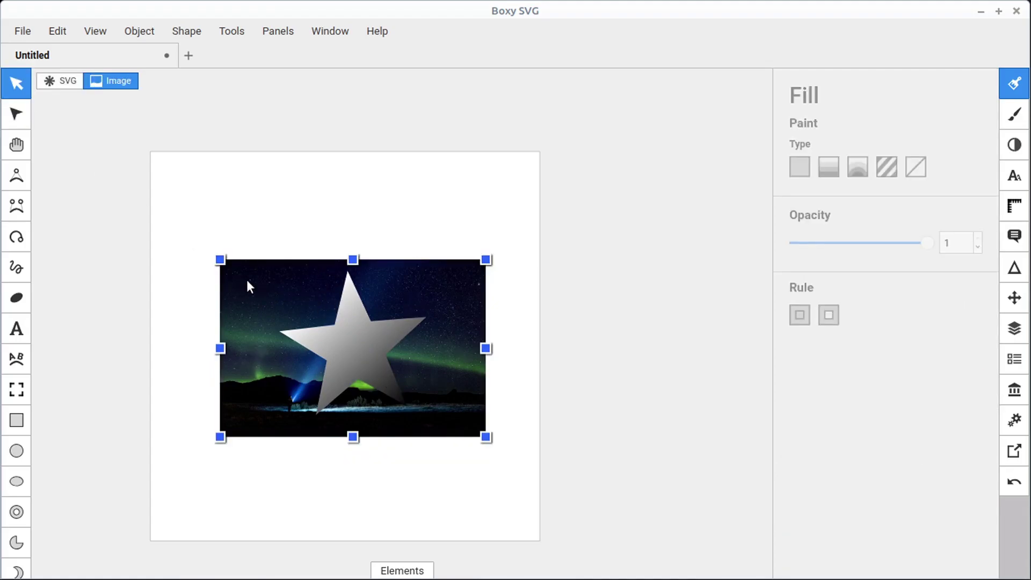
{"action": "left_click", "coordinate": [1014, 145]}
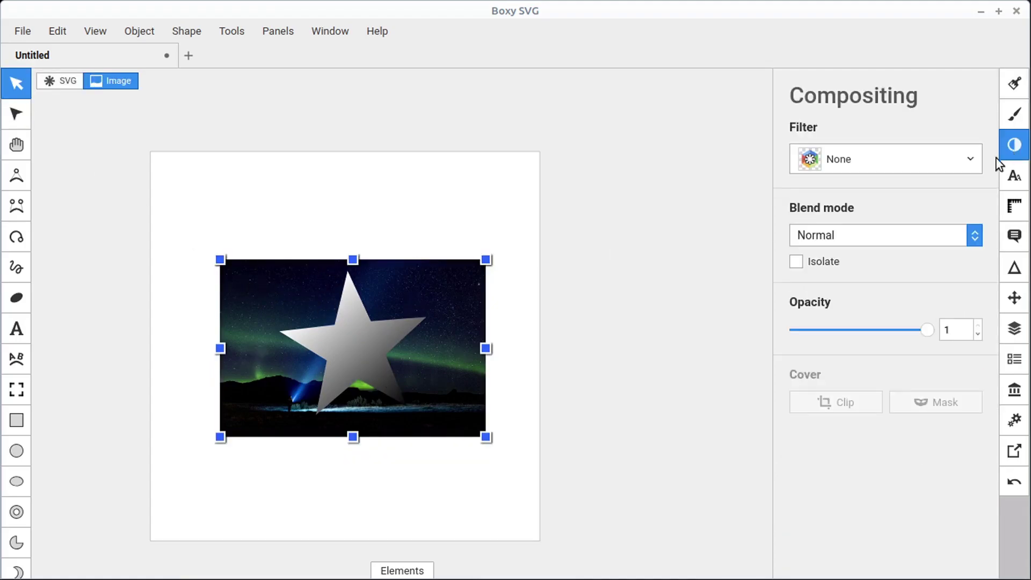
{"action": "left_click", "coordinate": [256, 282]}
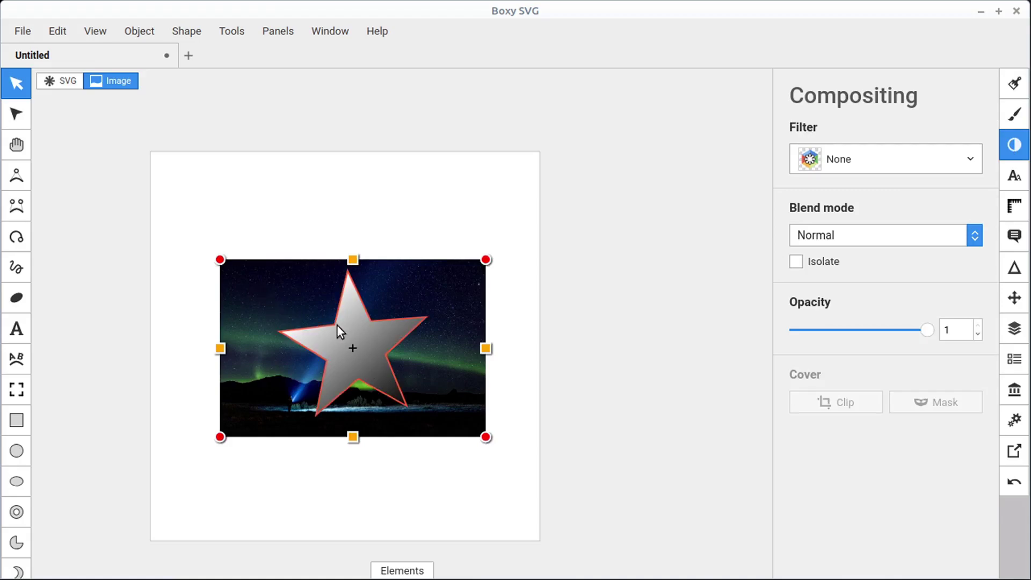
{"action": "left_click", "coordinate": [233, 276]}
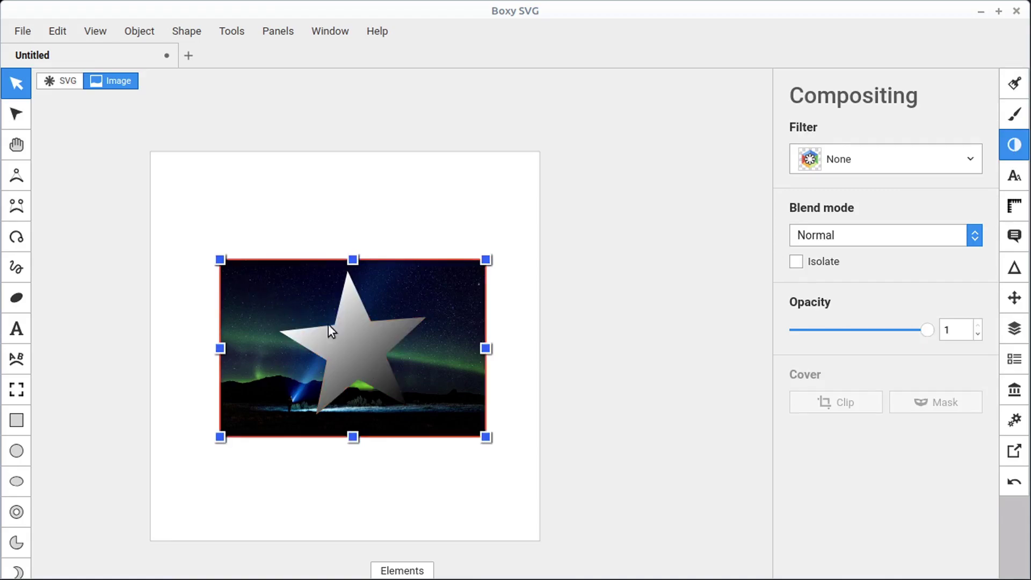
{"action": "left_click", "coordinate": [369, 345], "text": "shift"}
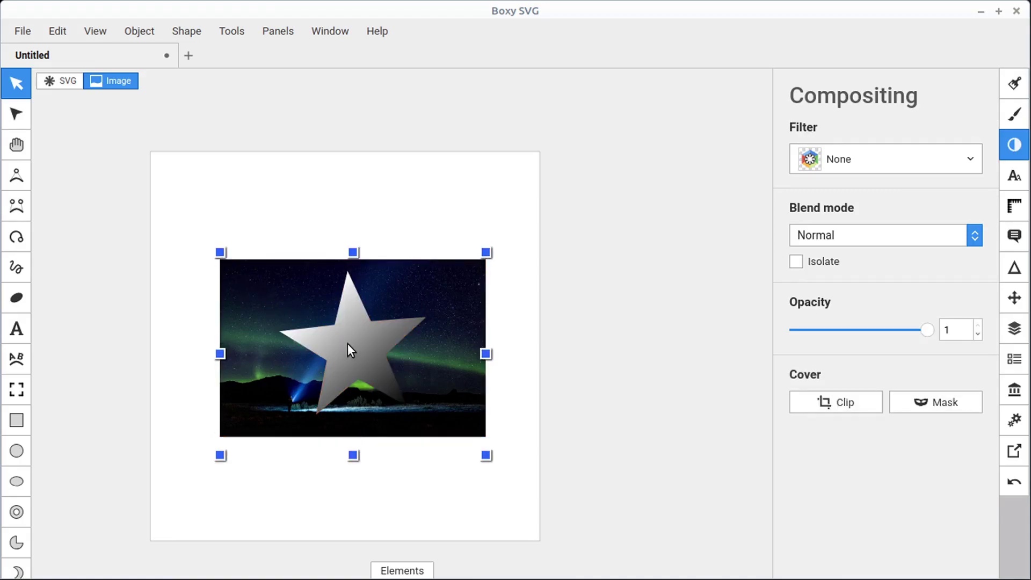
{"action": "left_click", "coordinate": [938, 404]}
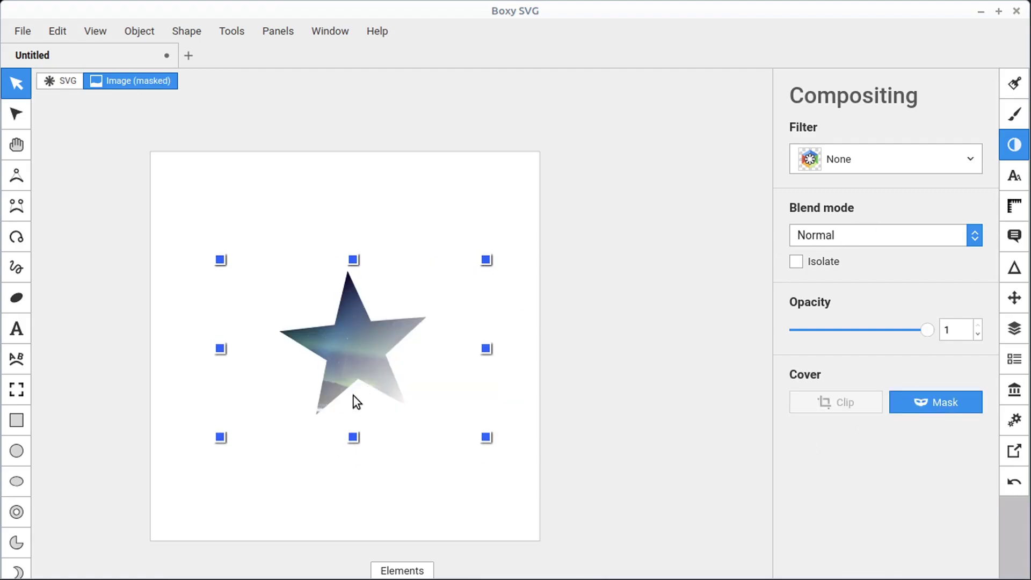
{"action": "scroll", "coordinate": [353, 395], "scroll_direction": "up", "scroll_amount": 5}
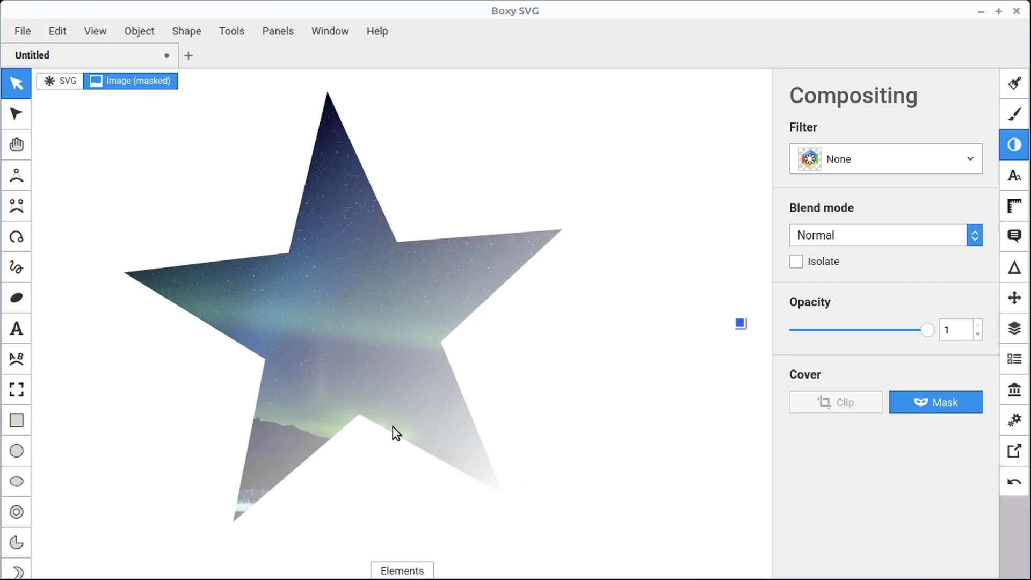
{"action": "scroll", "coordinate": [392, 426], "scroll_direction": "down", "scroll_amount": 5}
Step: Undo the star mask and select the star on its own
{"action": "key", "text": "ctrl+z"}
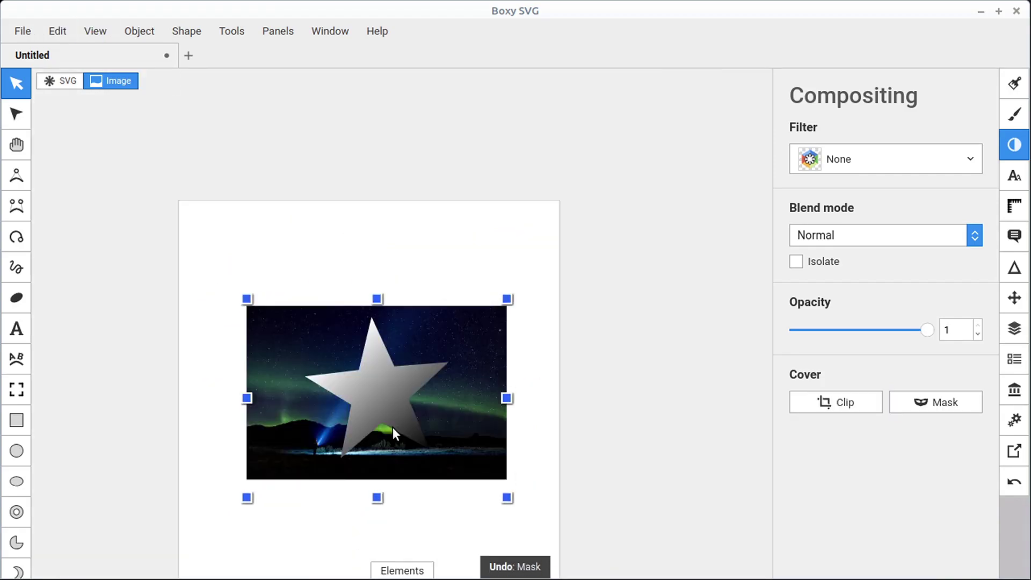
{"action": "left_click", "coordinate": [347, 269]}
{"action": "left_click", "coordinate": [380, 379]}
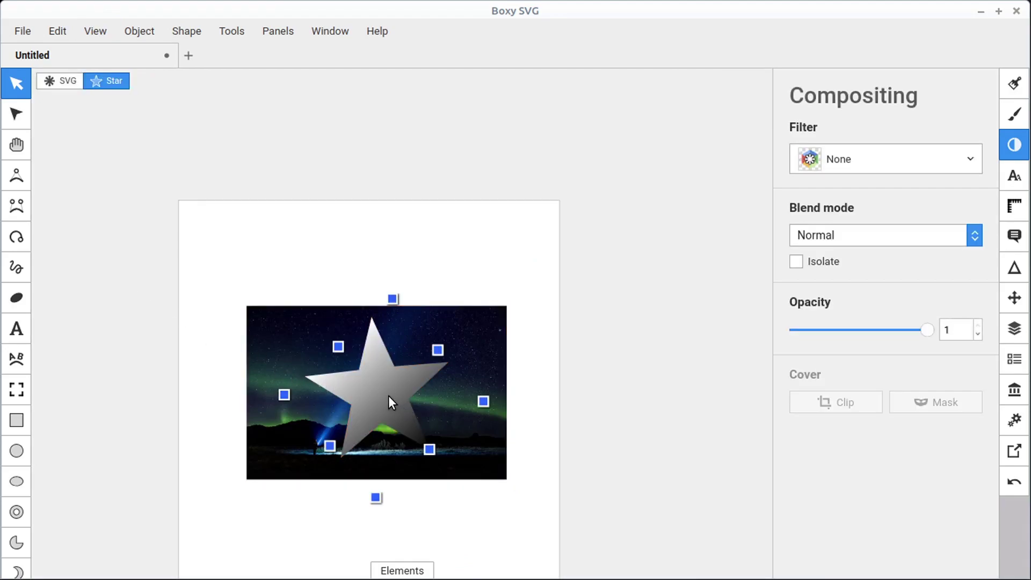
{"action": "right_click", "coordinate": [388, 396]}
{"action": "left_click", "coordinate": [382, 391]}
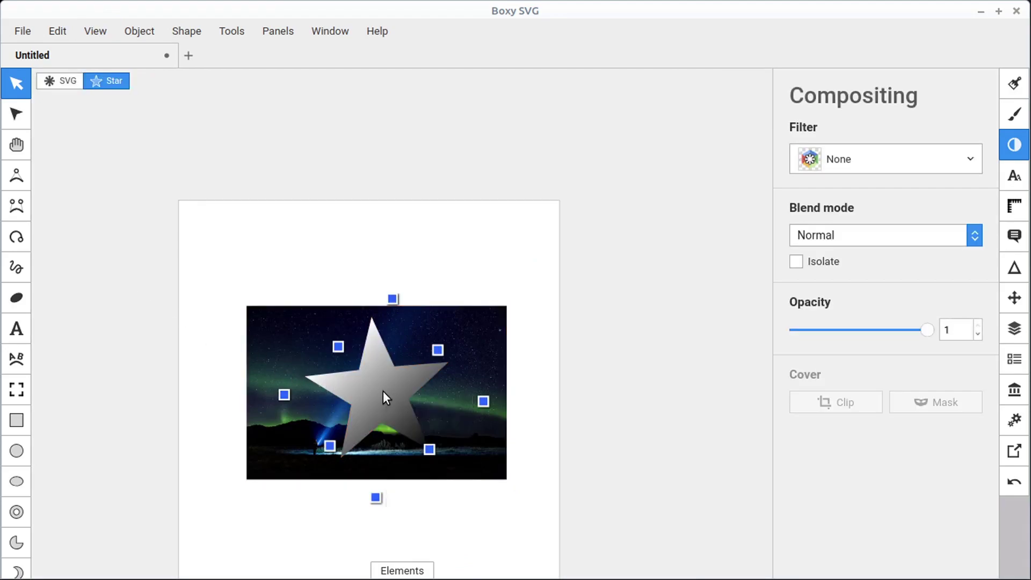
Step: Save the star's fill as a new Gradient definition under Defs > Gradients
{"action": "left_click", "coordinate": [1017, 364]}
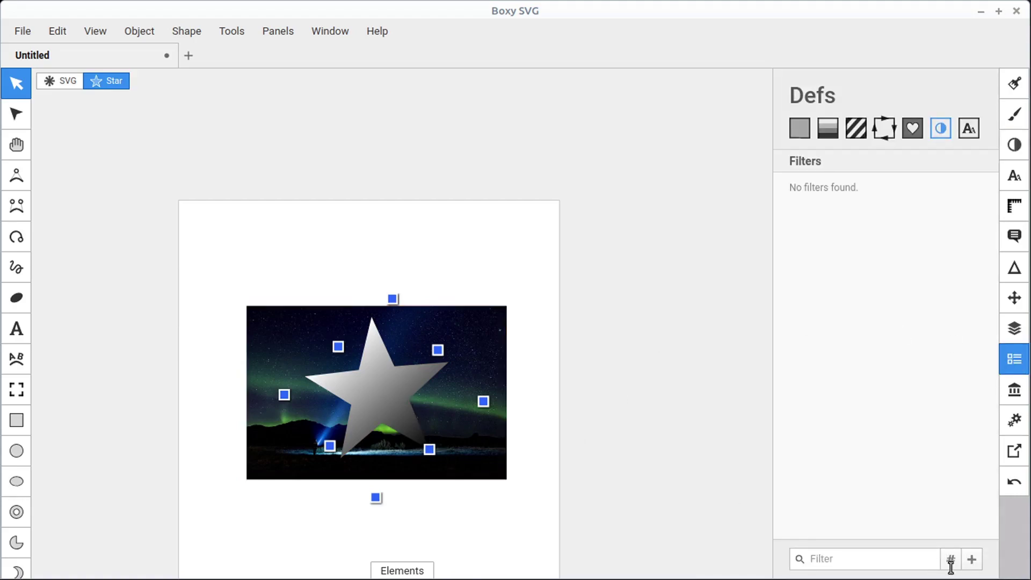
{"action": "left_click", "coordinate": [825, 135]}
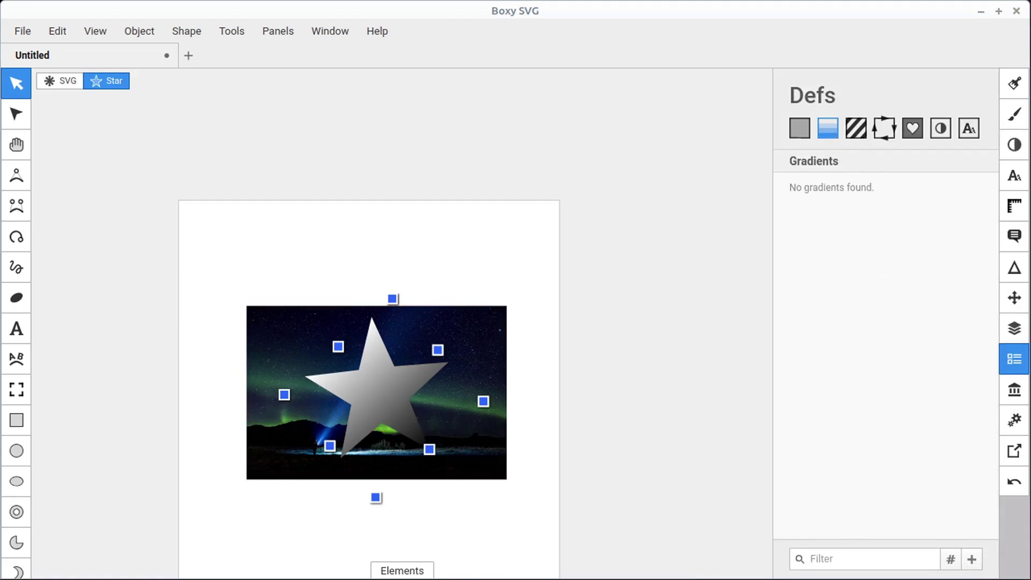
{"action": "left_click", "coordinate": [973, 557]}
{"action": "left_click", "coordinate": [795, 507]}
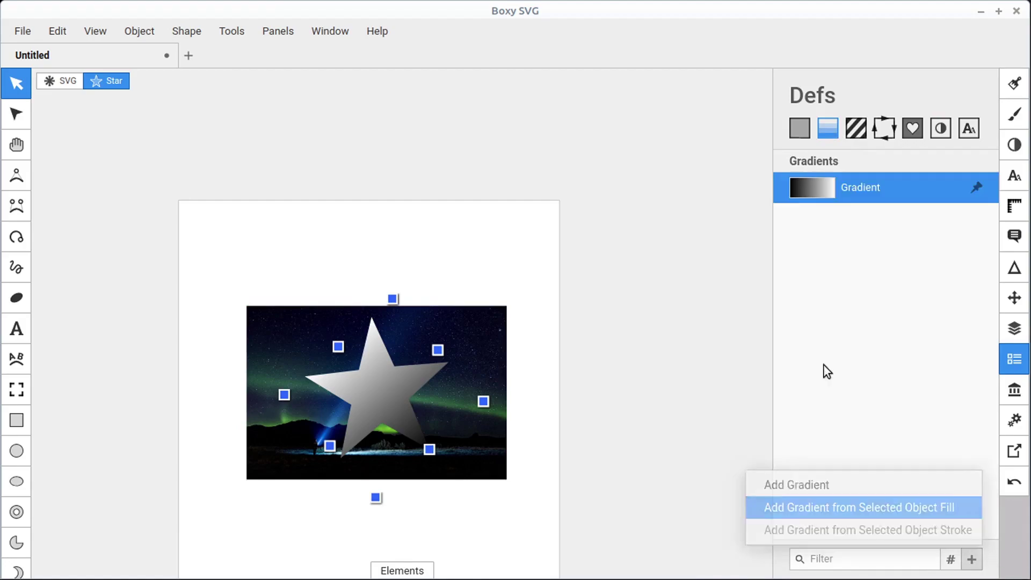
Step: Delete the star from over the aurora photo
{"action": "left_click", "coordinate": [411, 398]}
{"action": "left_click", "coordinate": [386, 408]}
{"action": "key", "text": "Delete"}
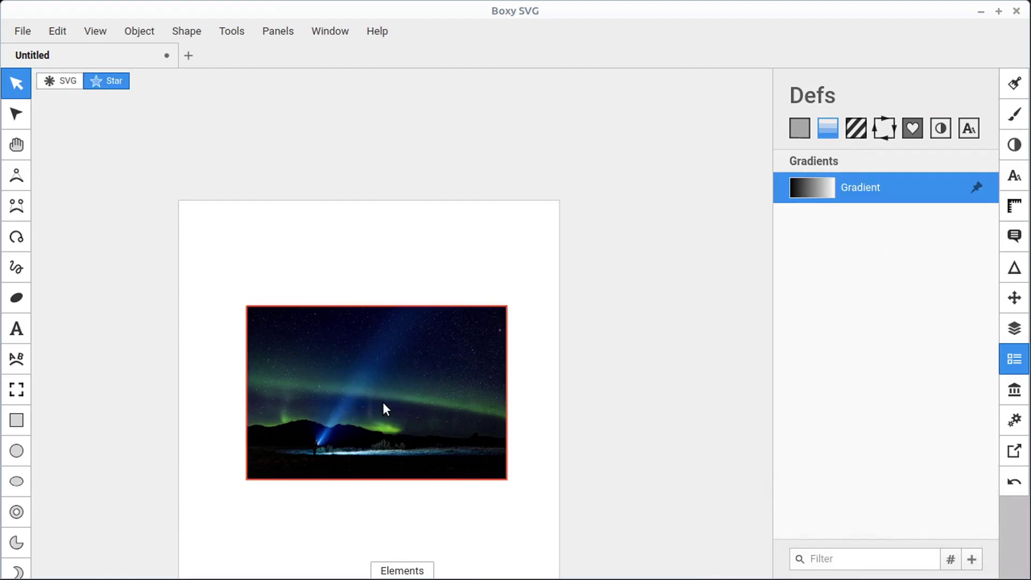
Step: Draw a rectangle covering the aurora photo and fill it with the saved Gradient
{"action": "left_click", "coordinate": [16, 421]}
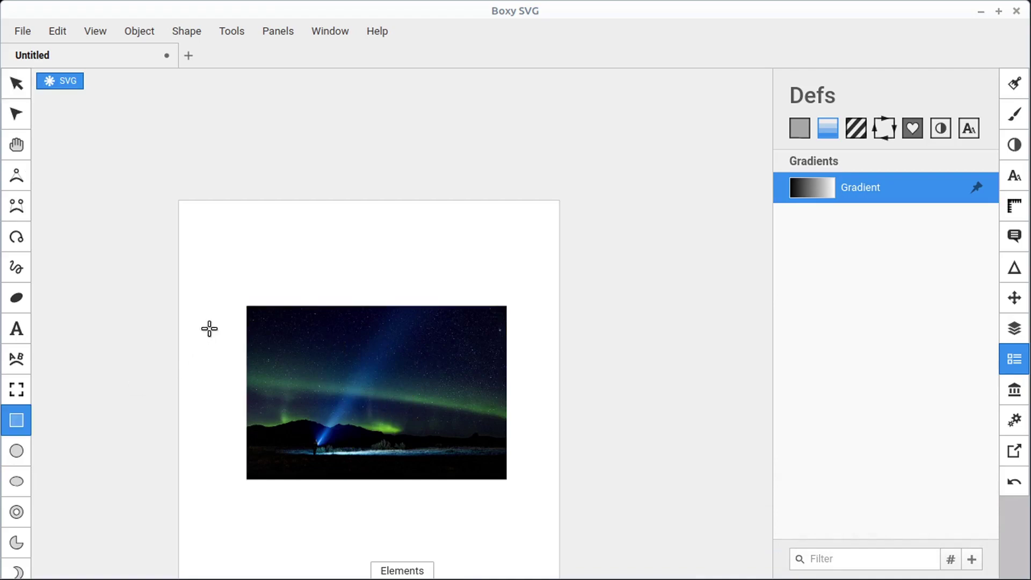
{"action": "left_click_drag", "start_coordinate": [246, 309], "coordinate": [534, 495]}
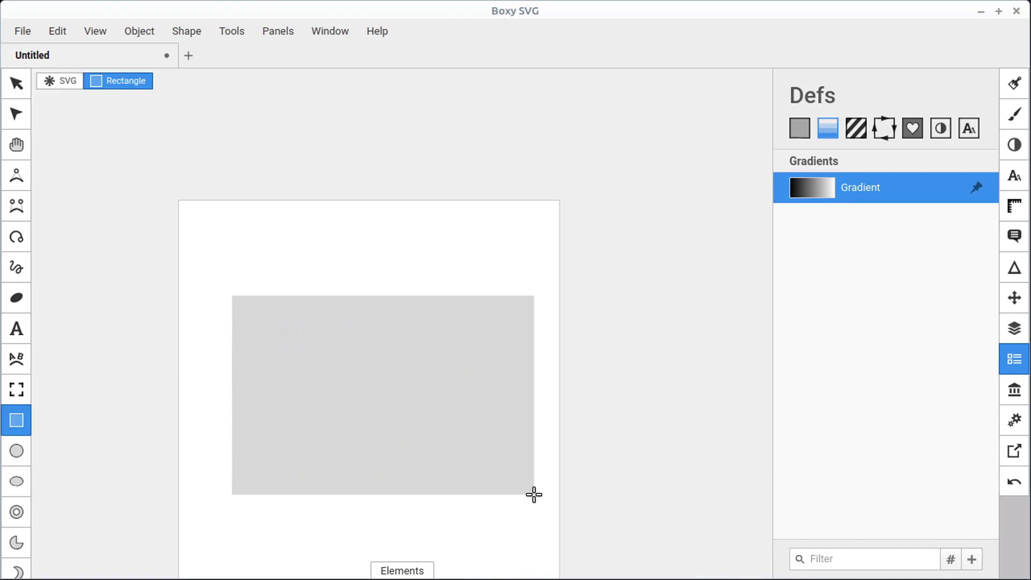
{"action": "left_click_drag", "start_coordinate": [531, 318], "coordinate": [387, 392]}
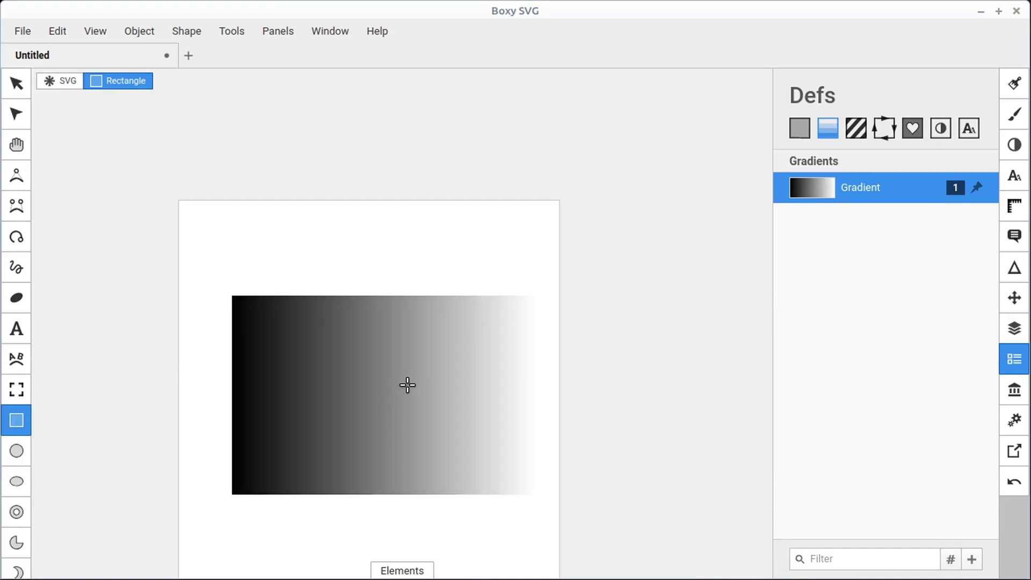
Step: Select the rectangle and photo together and apply Mask so the photo fades leftward
{"action": "left_click", "coordinate": [24, 81]}
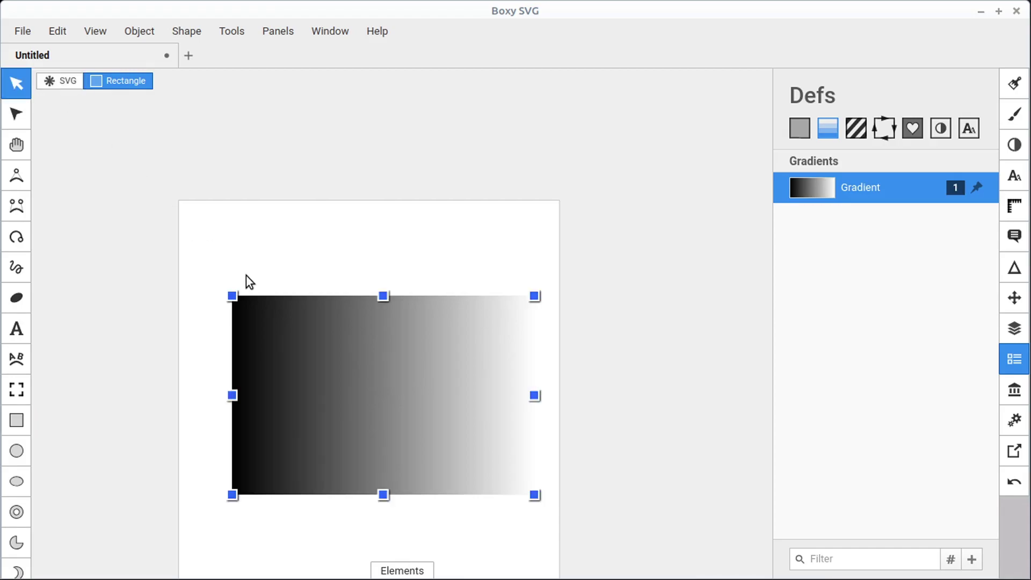
{"action": "left_click_drag", "start_coordinate": [212, 259], "coordinate": [572, 537]}
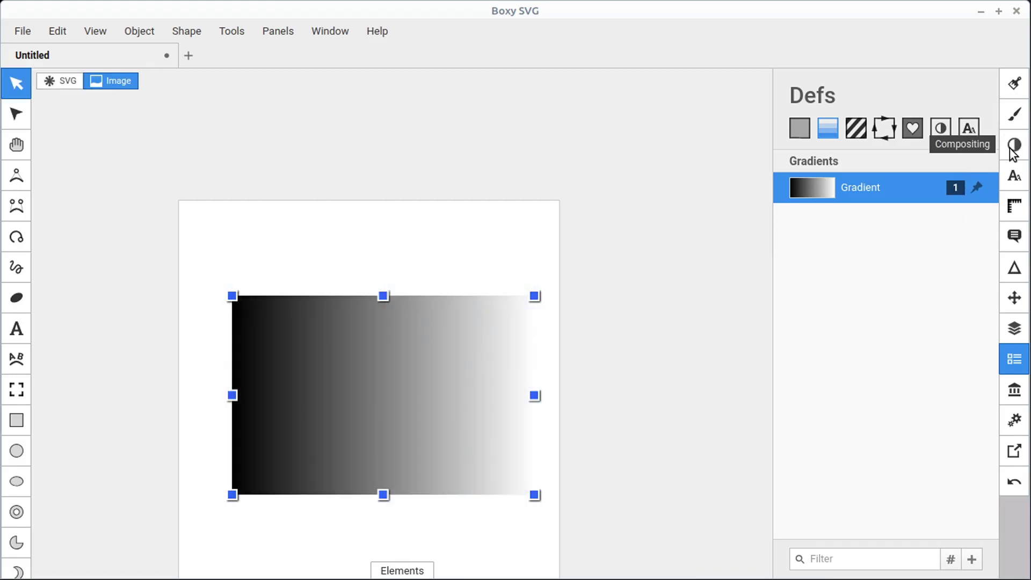
{"action": "left_click", "coordinate": [1014, 145]}
{"action": "left_click", "coordinate": [932, 407]}
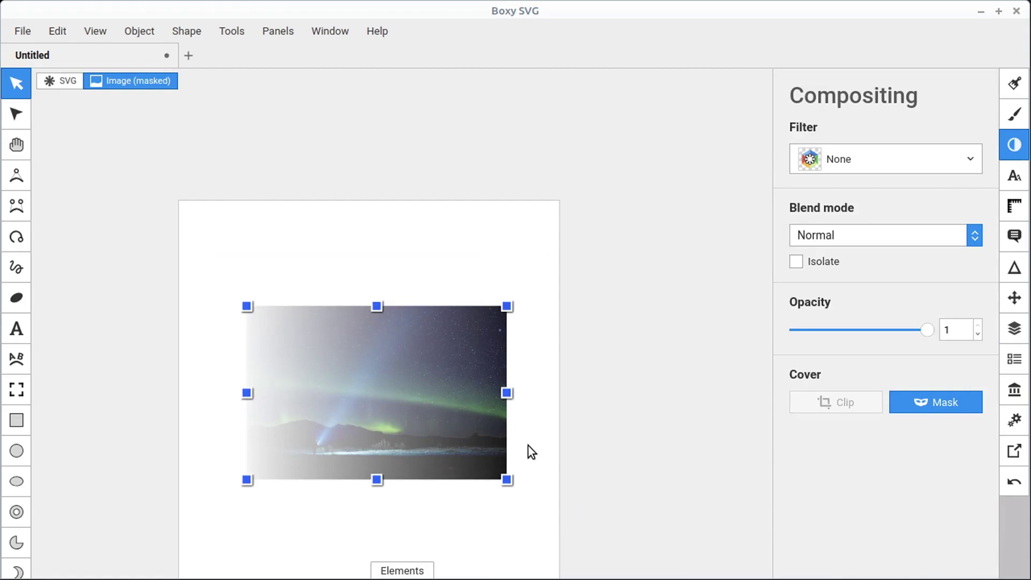
{"action": "scroll", "coordinate": [313, 478], "scroll_direction": "up", "scroll_amount": 3}
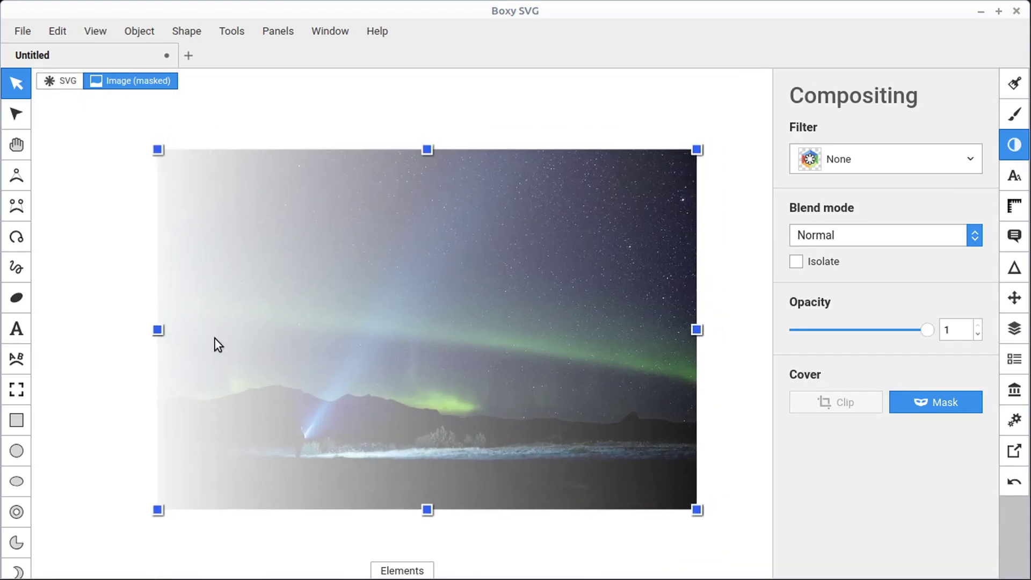
{"action": "scroll", "coordinate": [166, 220], "scroll_direction": "up", "scroll_amount": 1}
{"action": "left_click_drag", "start_coordinate": [353, 427], "coordinate": [246, 285]}
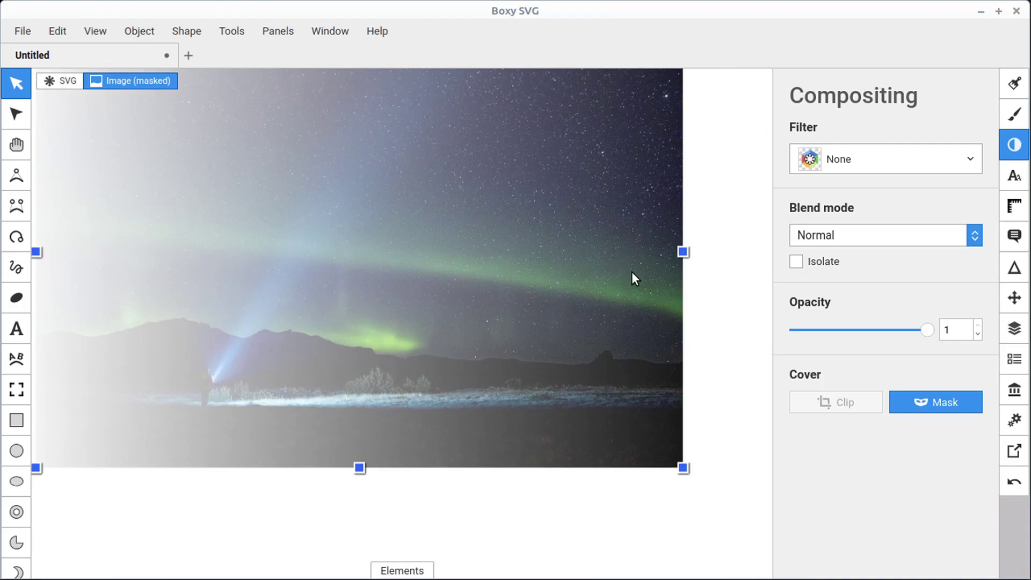
{"action": "scroll", "coordinate": [631, 272], "scroll_direction": "down", "scroll_amount": 5}
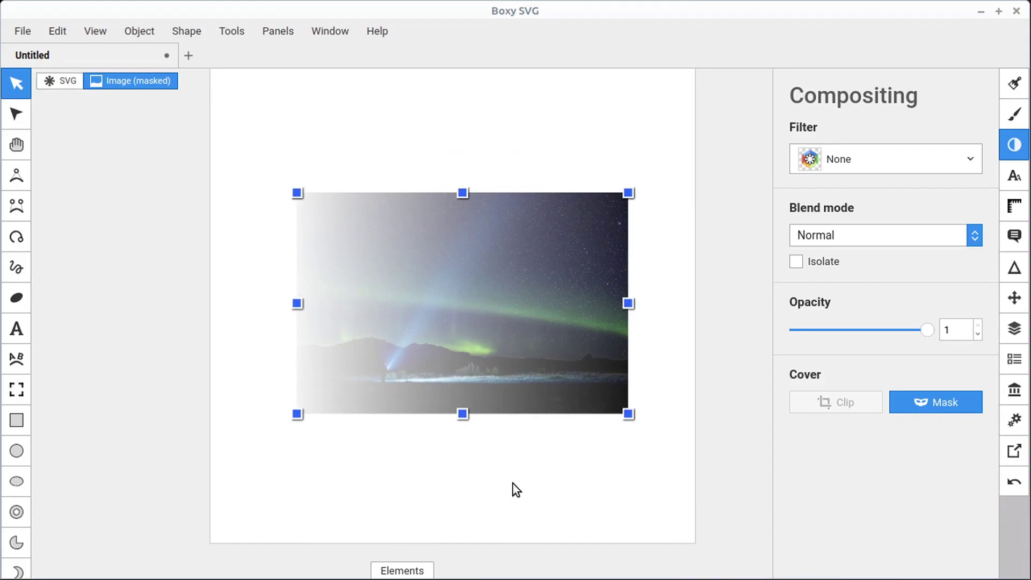
Step: Apply the Brightness preset filter to the night street photo with Amount 2
{"action": "left_click", "coordinate": [514, 485]}
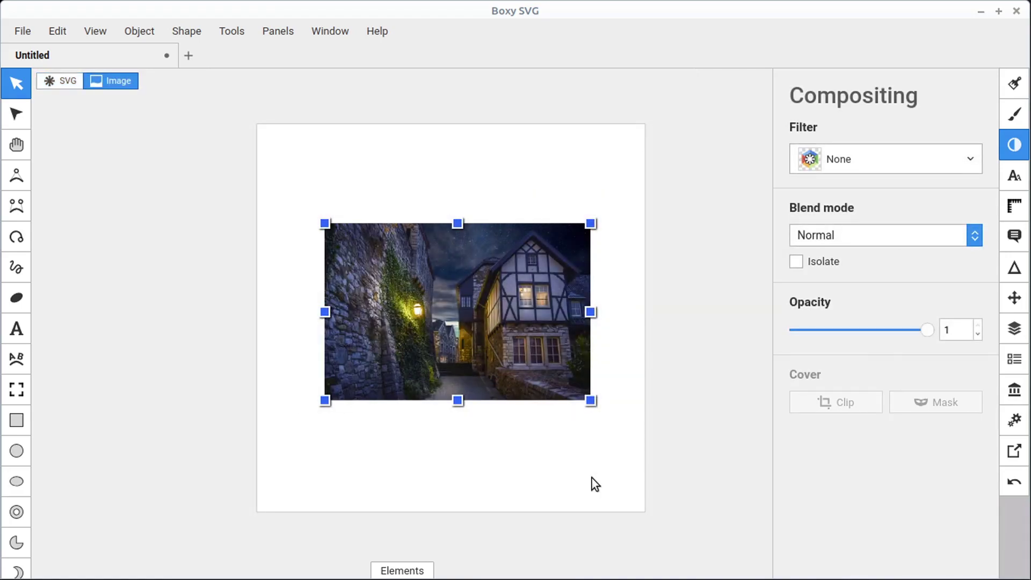
{"action": "scroll", "coordinate": [479, 343], "scroll_direction": "up", "scroll_amount": 4}
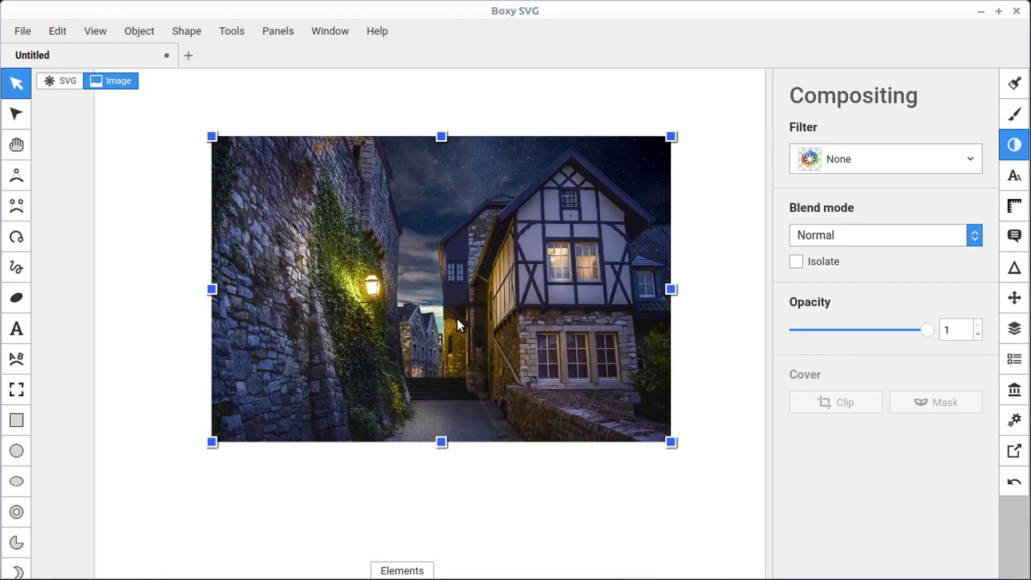
{"action": "left_click_drag", "start_coordinate": [456, 318], "coordinate": [434, 306]}
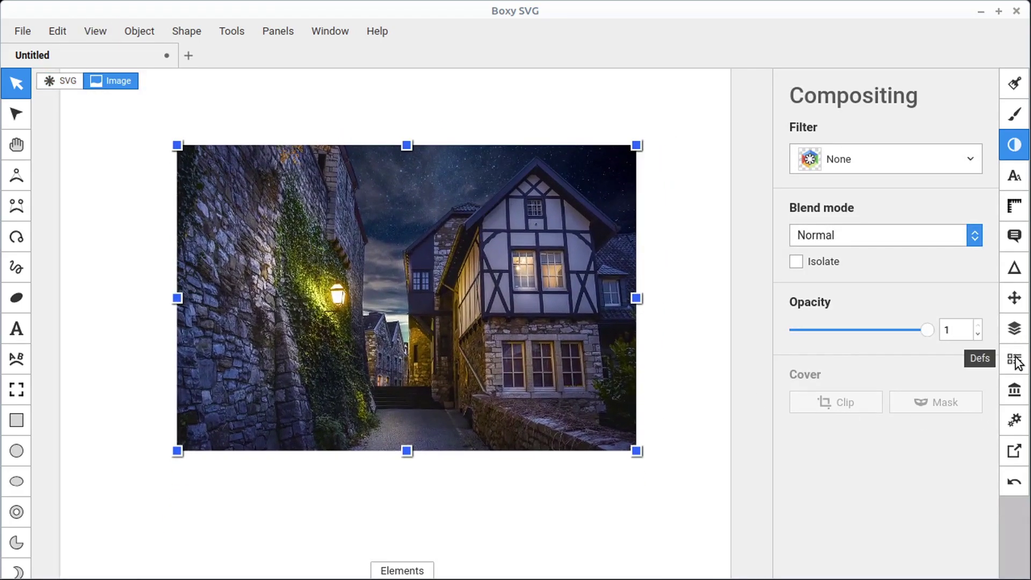
{"action": "left_click", "coordinate": [1016, 361]}
{"action": "left_click", "coordinate": [1015, 144]}
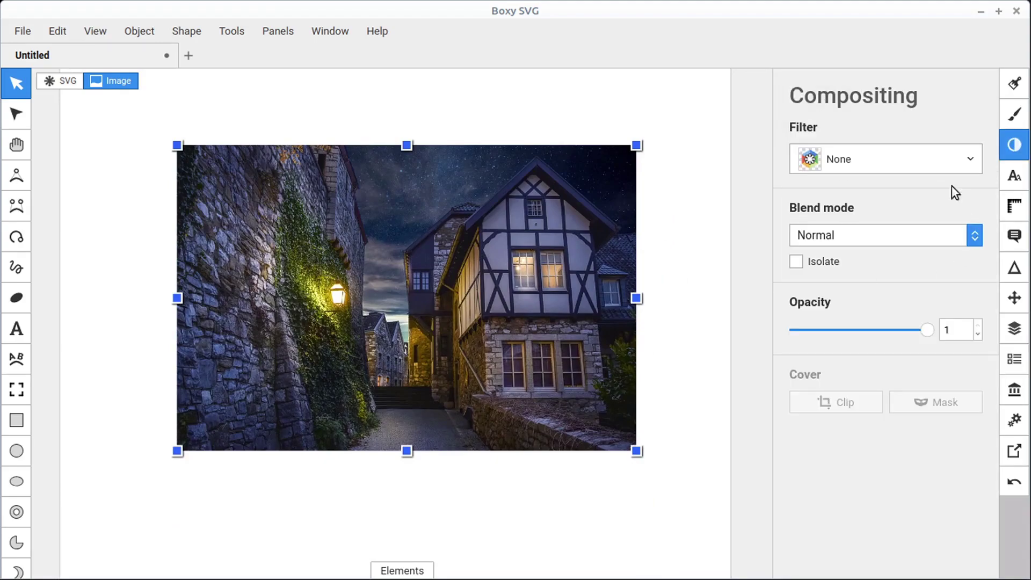
{"action": "left_click", "coordinate": [894, 165]}
{"action": "scroll", "coordinate": [869, 398], "scroll_direction": "down", "scroll_amount": 3}
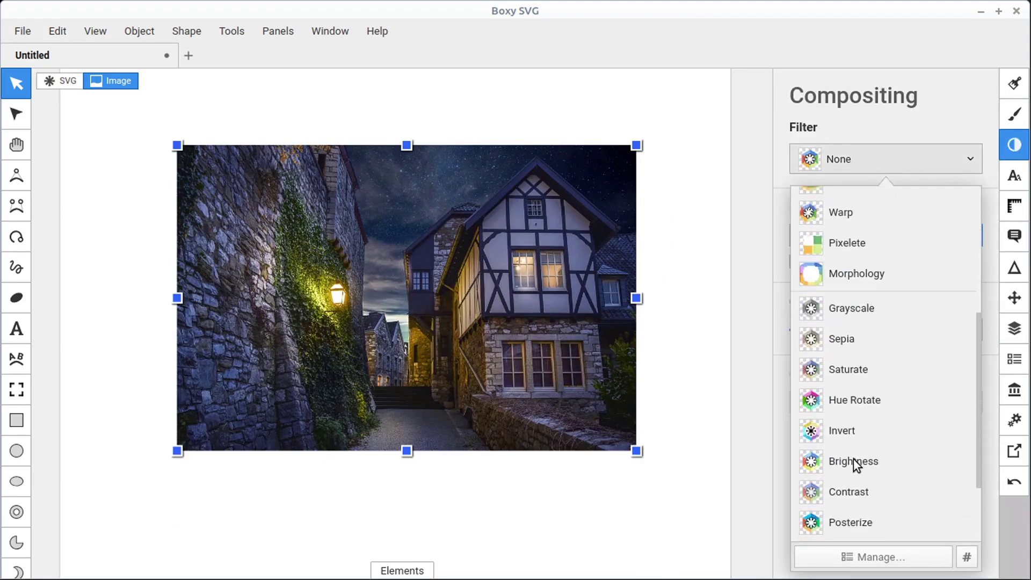
{"action": "left_click", "coordinate": [777, 140]}
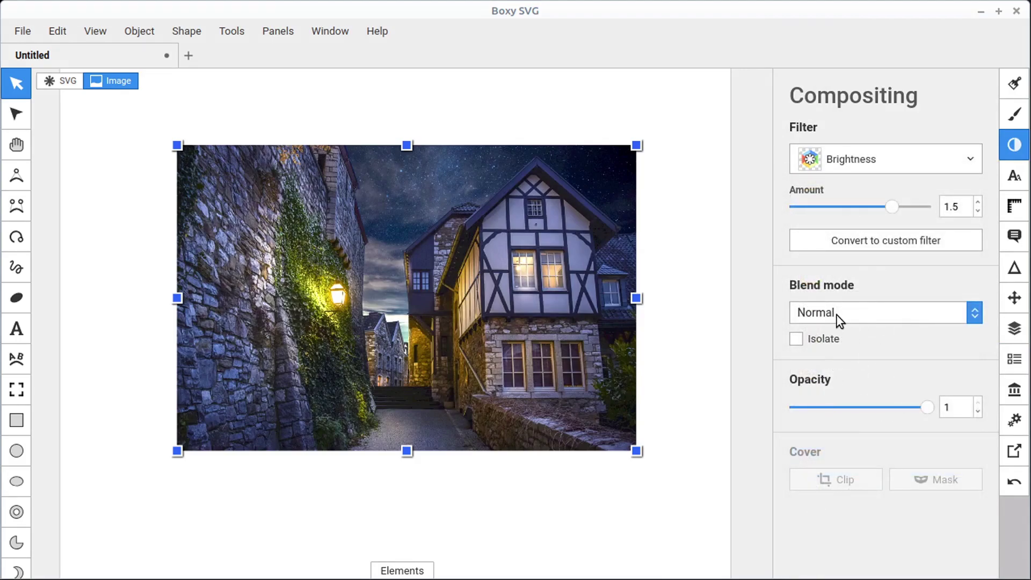
{"action": "left_click_drag", "start_coordinate": [863, 208], "coordinate": [959, 215]}
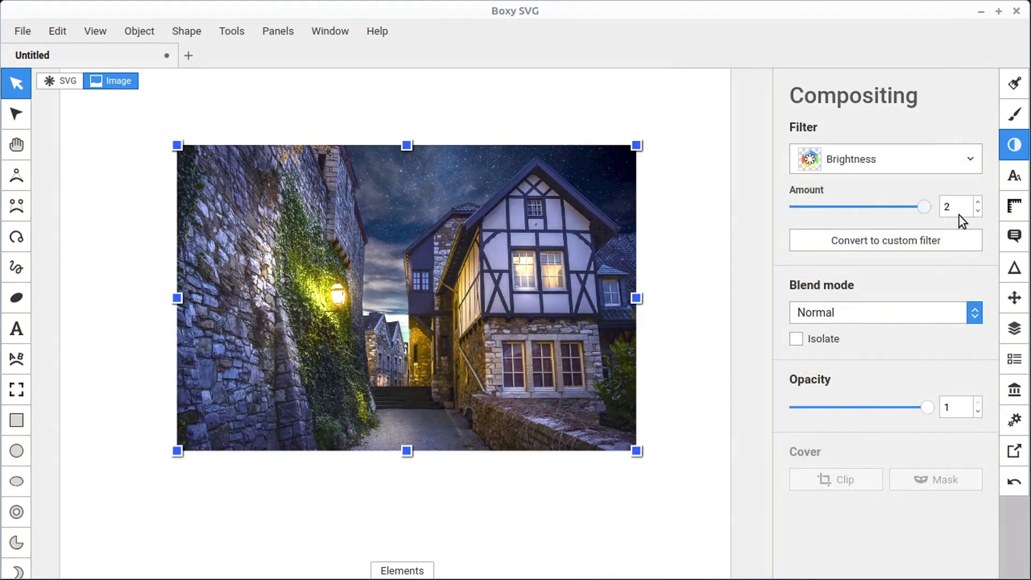
Step: Convert the Brightness filter into a reusable custom filter
{"action": "left_click", "coordinate": [865, 172]}
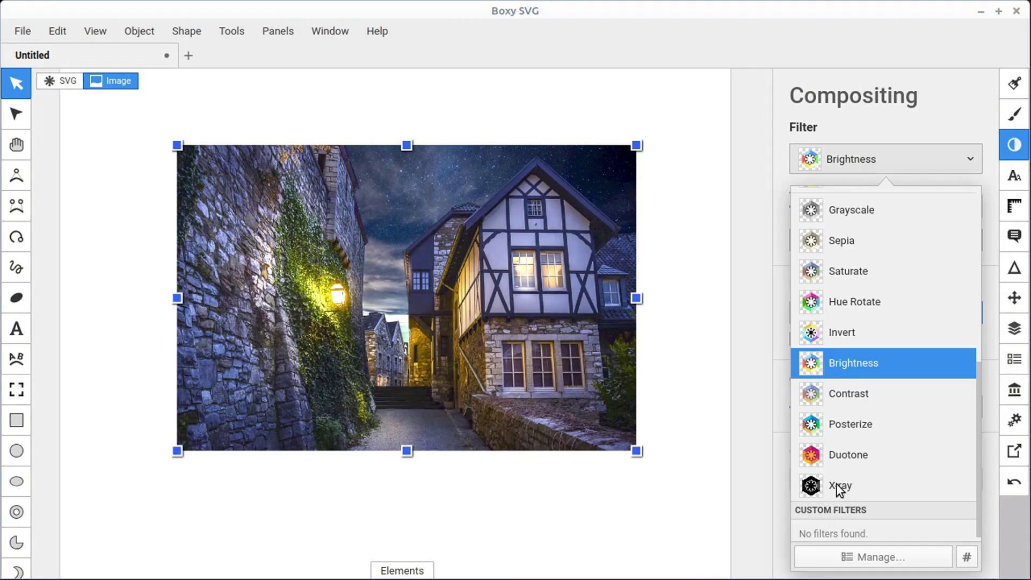
{"action": "scroll", "coordinate": [842, 476], "scroll_direction": "down", "scroll_amount": 1}
{"action": "left_click", "coordinate": [776, 458]}
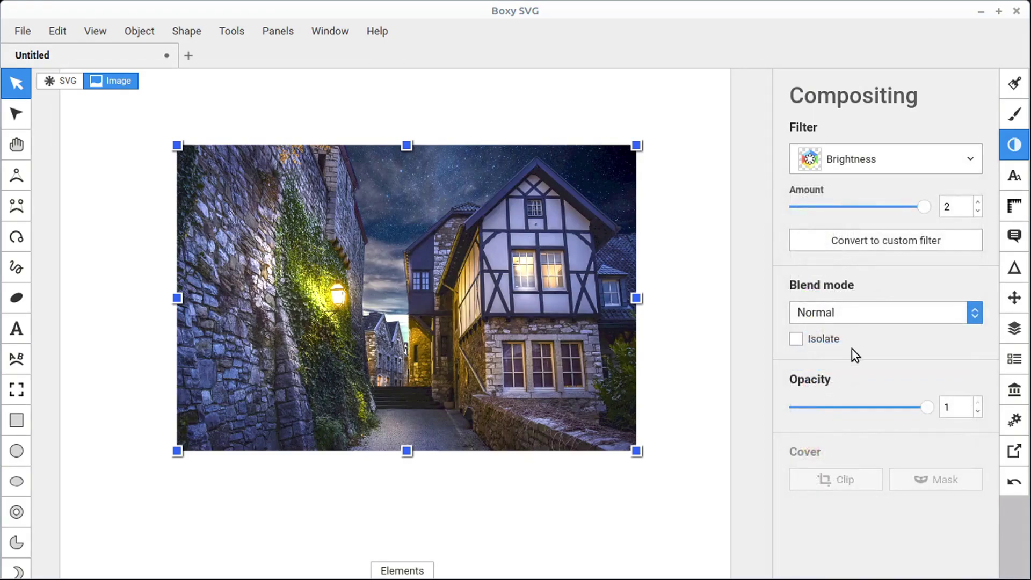
{"action": "left_click", "coordinate": [869, 239]}
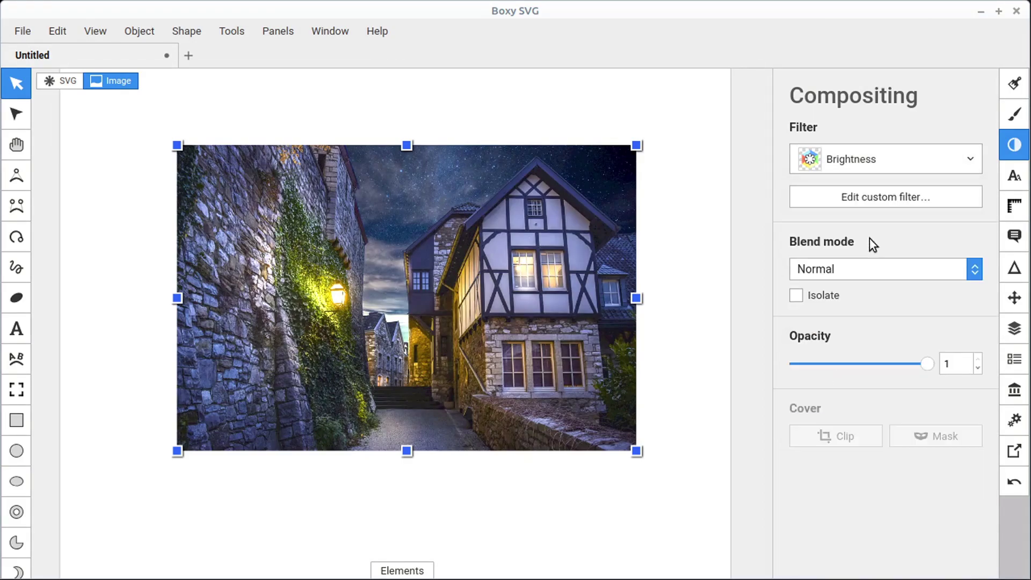
Step: Select the custom Brightness filter in Defs, briefly browsing the other definition lists
{"action": "left_click", "coordinate": [1014, 358]}
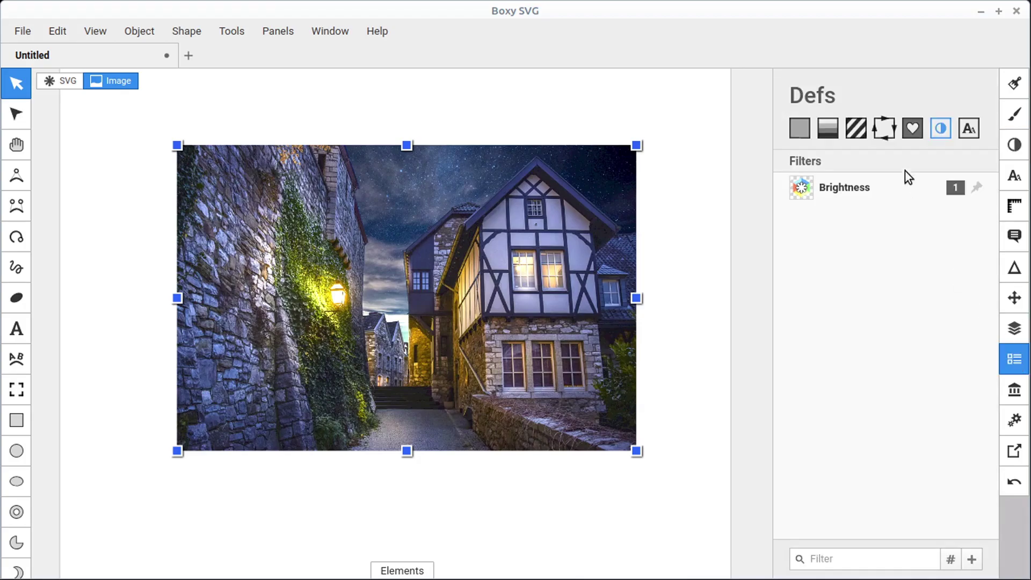
{"action": "left_click", "coordinate": [849, 186]}
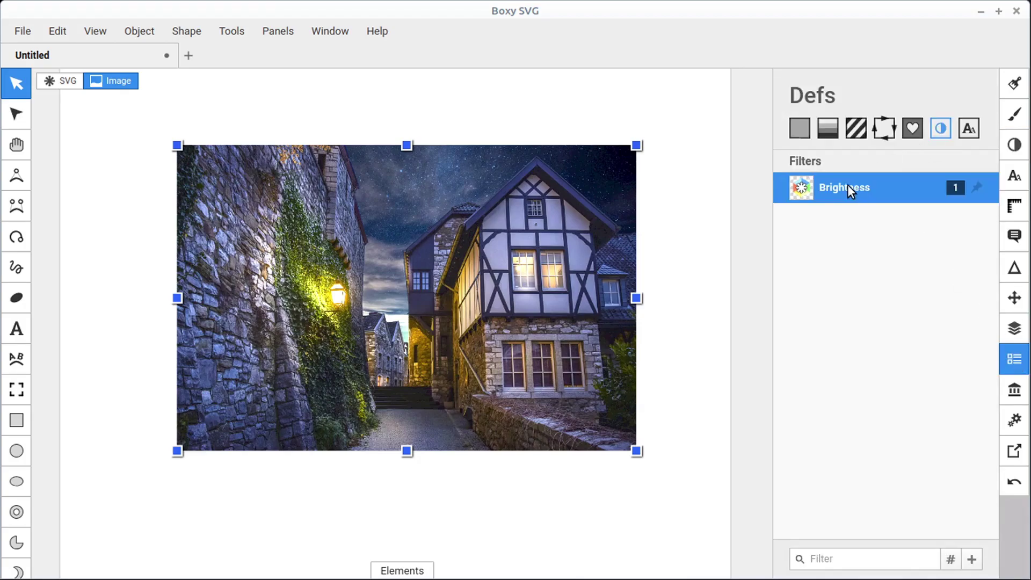
{"action": "left_click", "coordinate": [917, 130]}
{"action": "left_click", "coordinate": [938, 129]}
{"action": "left_click", "coordinate": [828, 129]}
{"action": "left_click", "coordinate": [799, 131]}
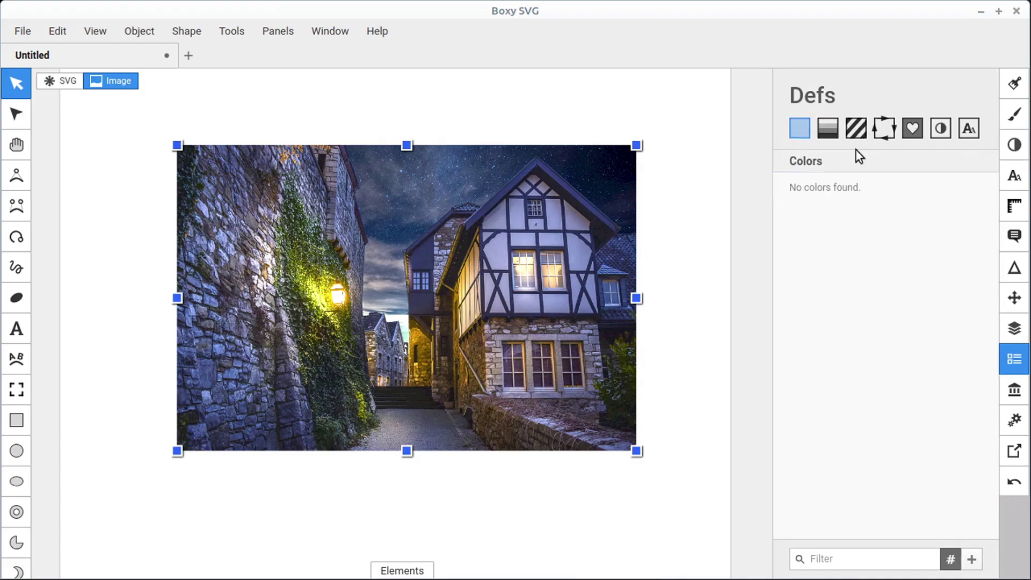
{"action": "left_click", "coordinate": [941, 129]}
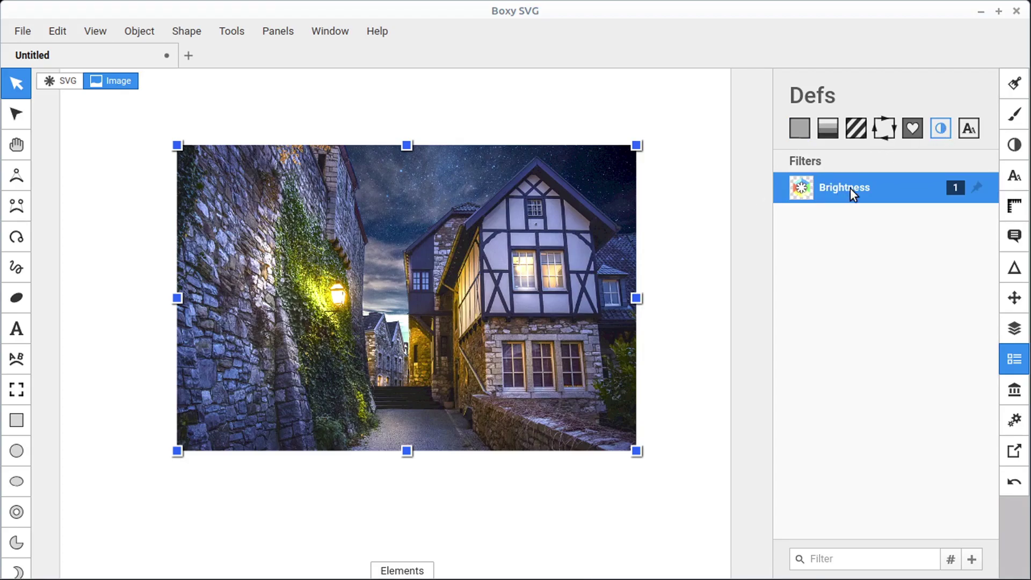
Step: Add the sky-field and fireworks library photos and drag Brightness onto each
{"action": "left_click", "coordinate": [1014, 389]}
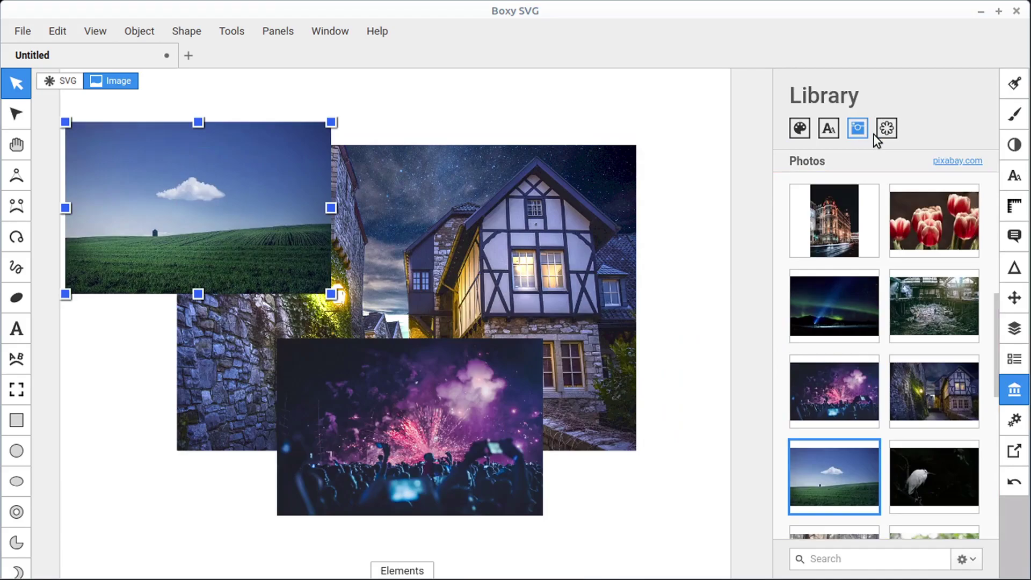
{"action": "left_click", "coordinate": [1015, 360]}
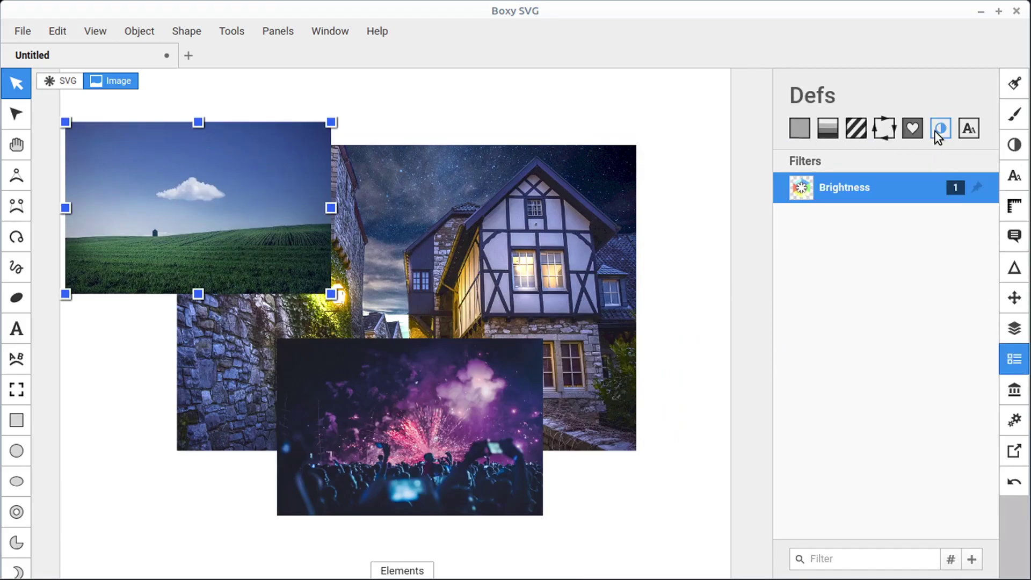
{"action": "left_click_drag", "start_coordinate": [846, 197], "coordinate": [195, 200]}
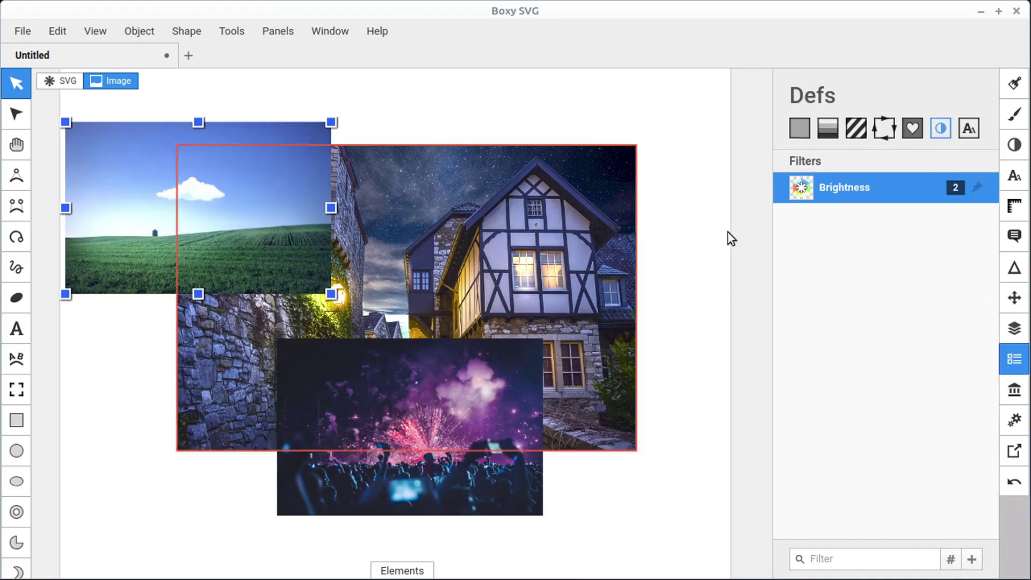
{"action": "left_click_drag", "start_coordinate": [845, 186], "coordinate": [417, 427]}
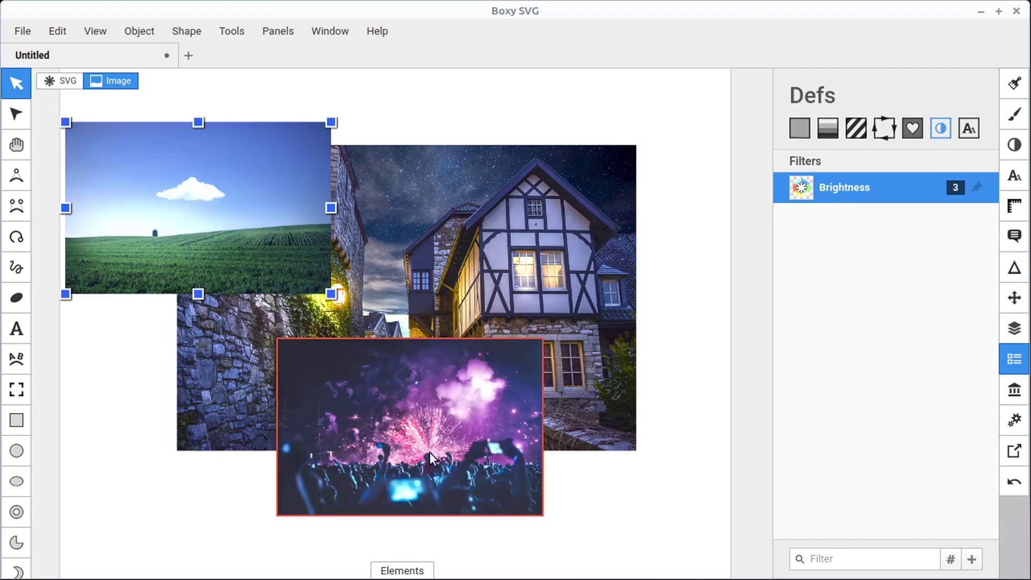
Step: Clear the selection and show the document's own Compositing settings
{"action": "left_click", "coordinate": [594, 504]}
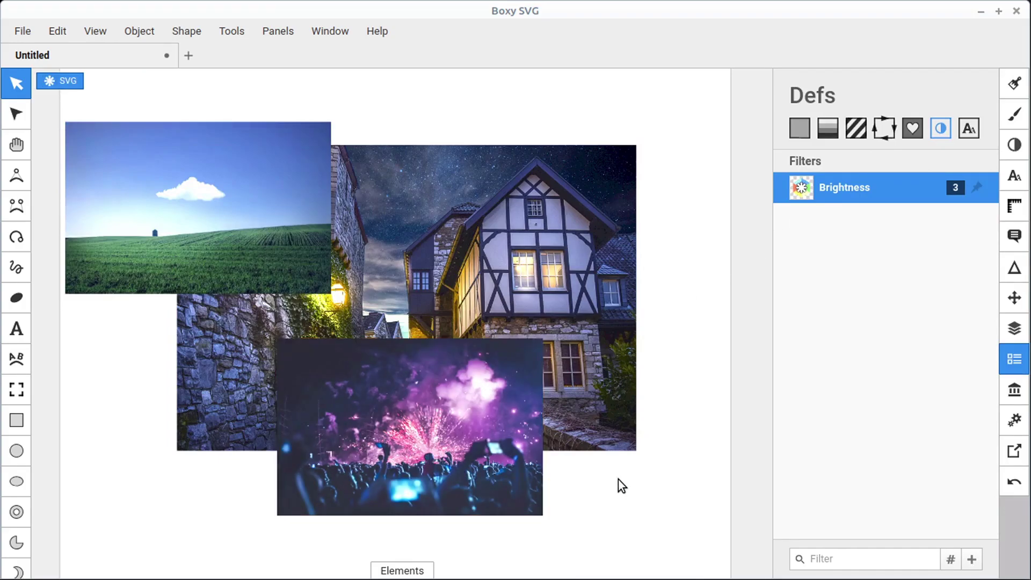
{"action": "left_click", "coordinate": [1015, 147]}
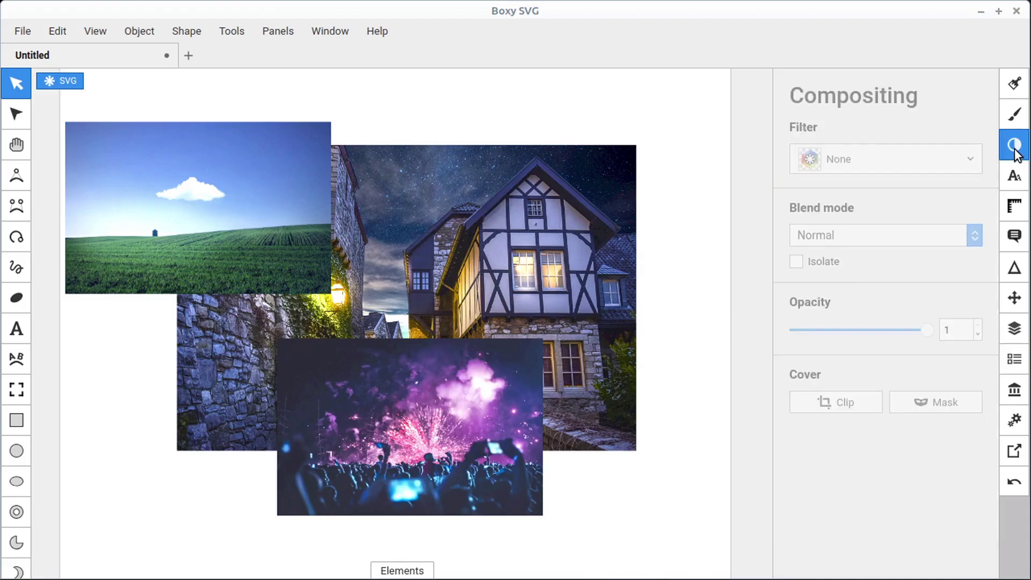